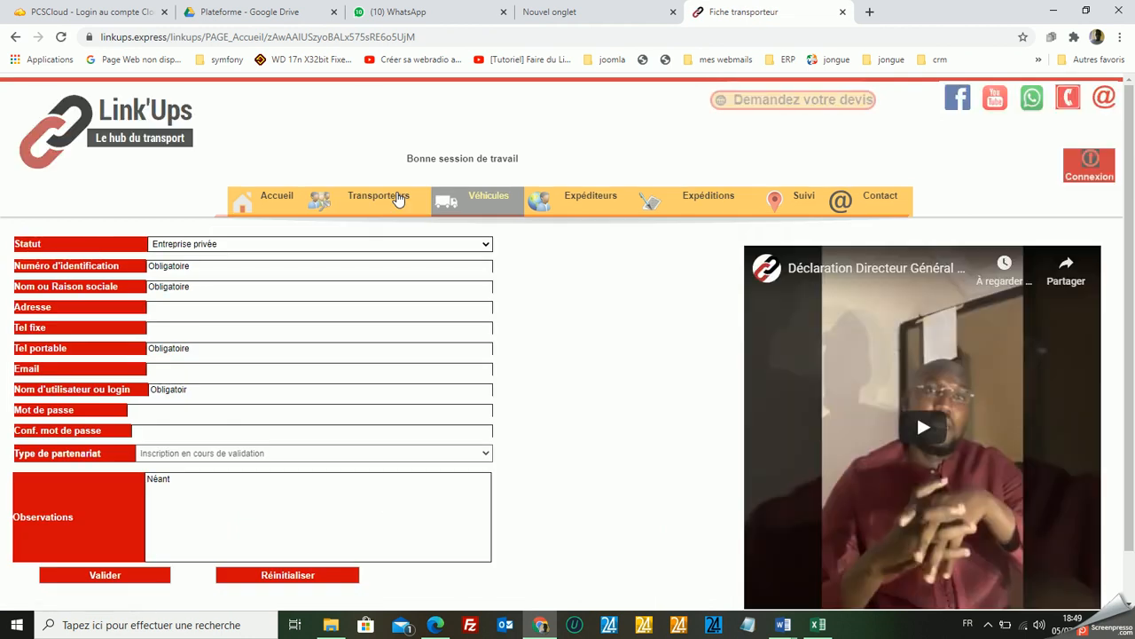
Set the carrier's status to Personne physique and enter the identification number.
left_click(334, 250)
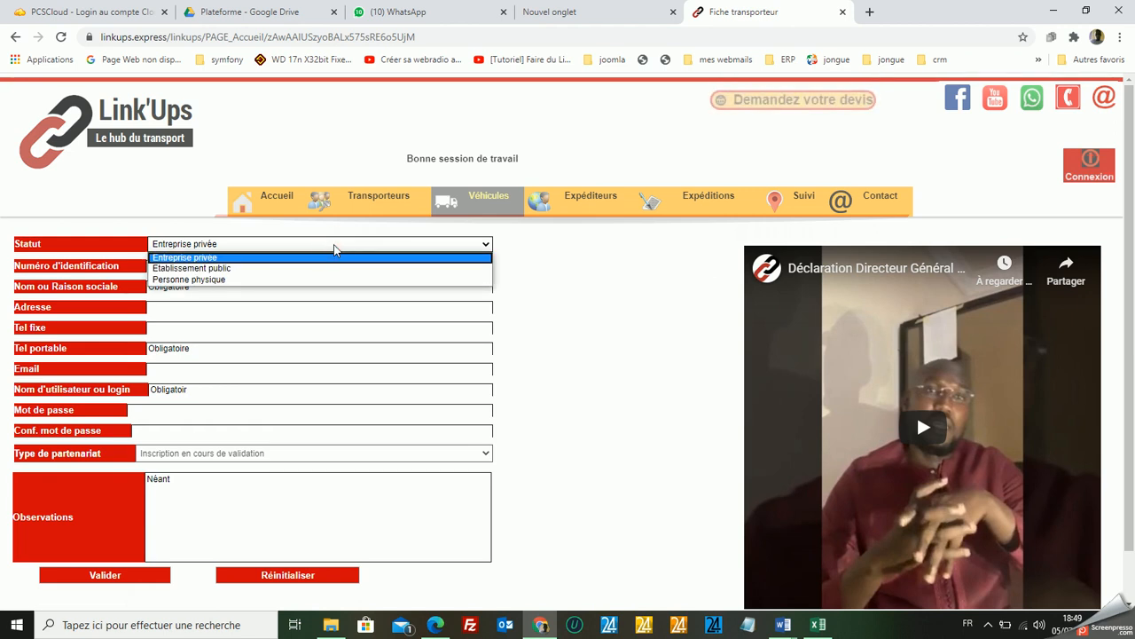
left_click(273, 282)
left_click(253, 266)
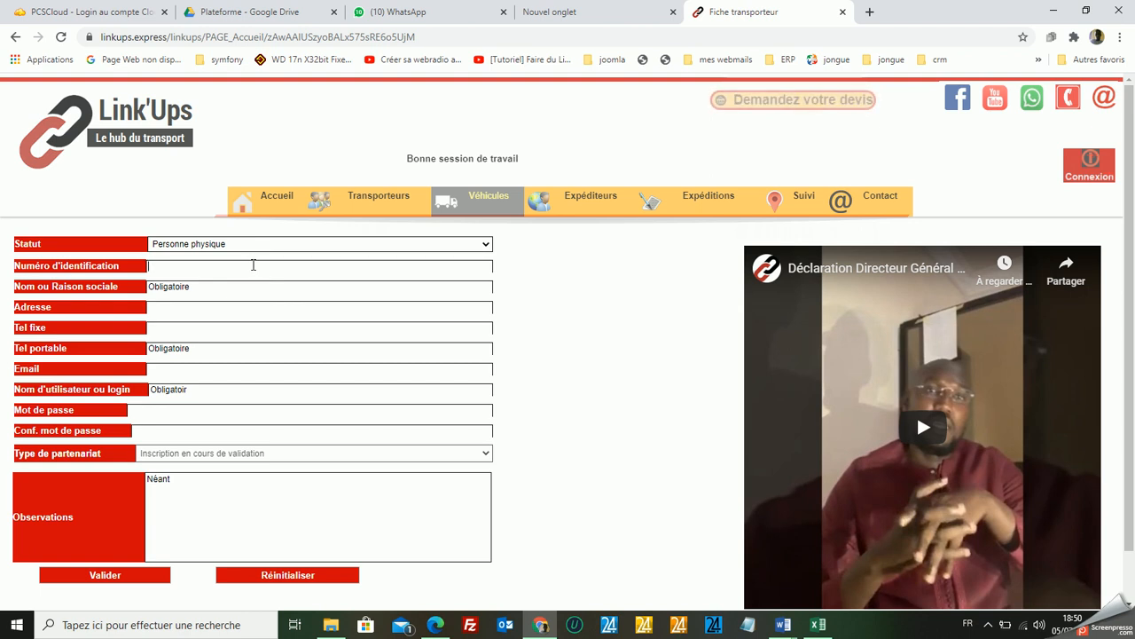
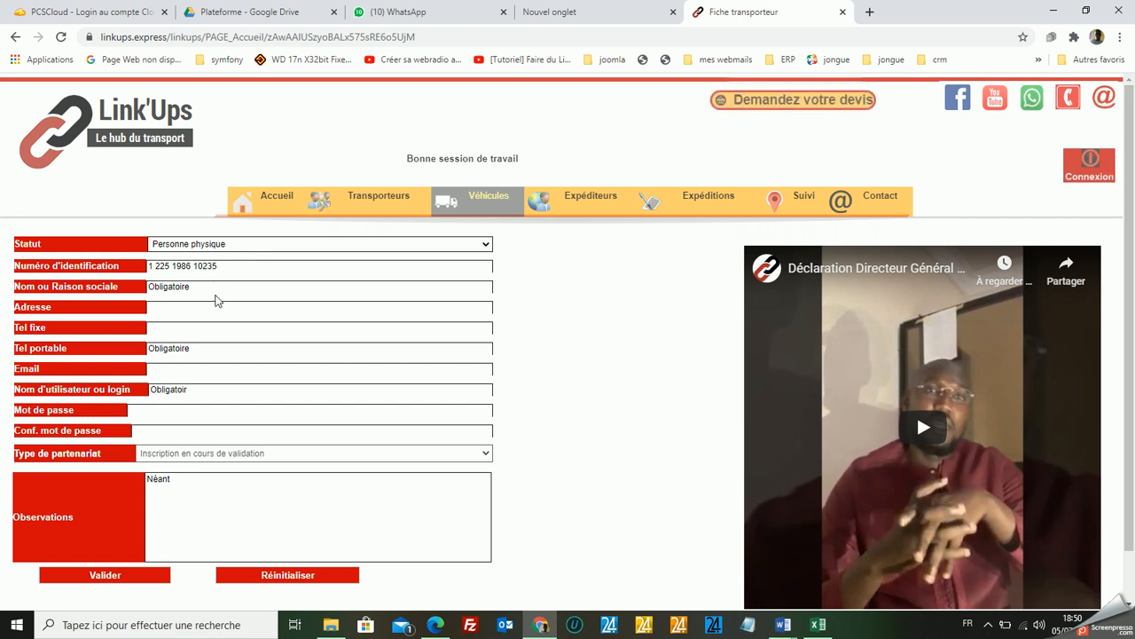
Enter the carrier's full name as the name or company name.
left_click(216, 285)
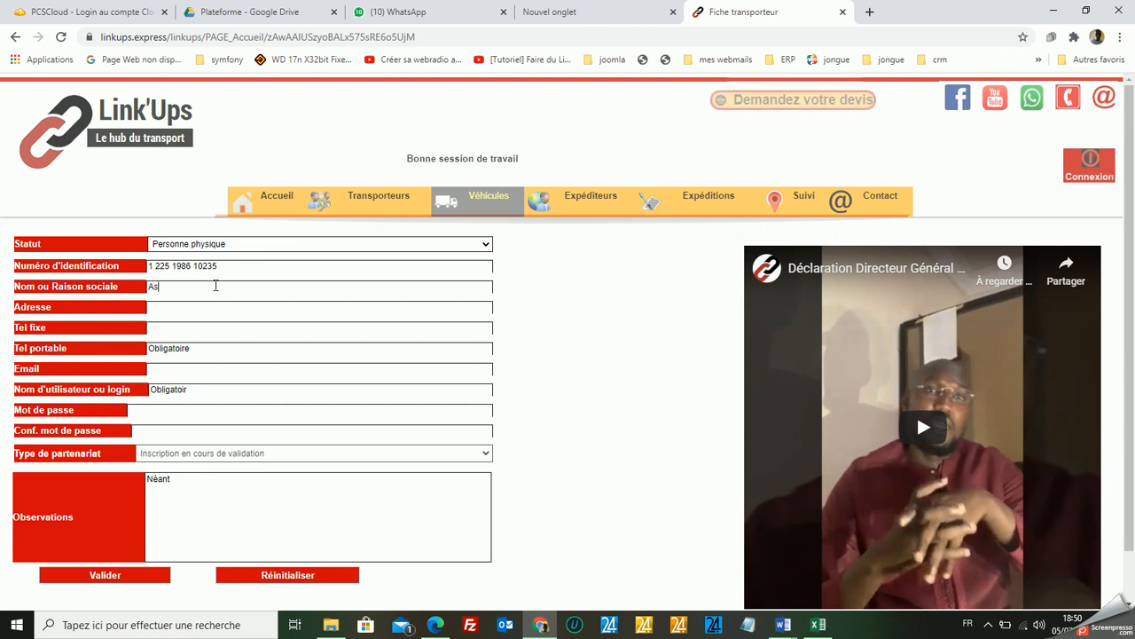
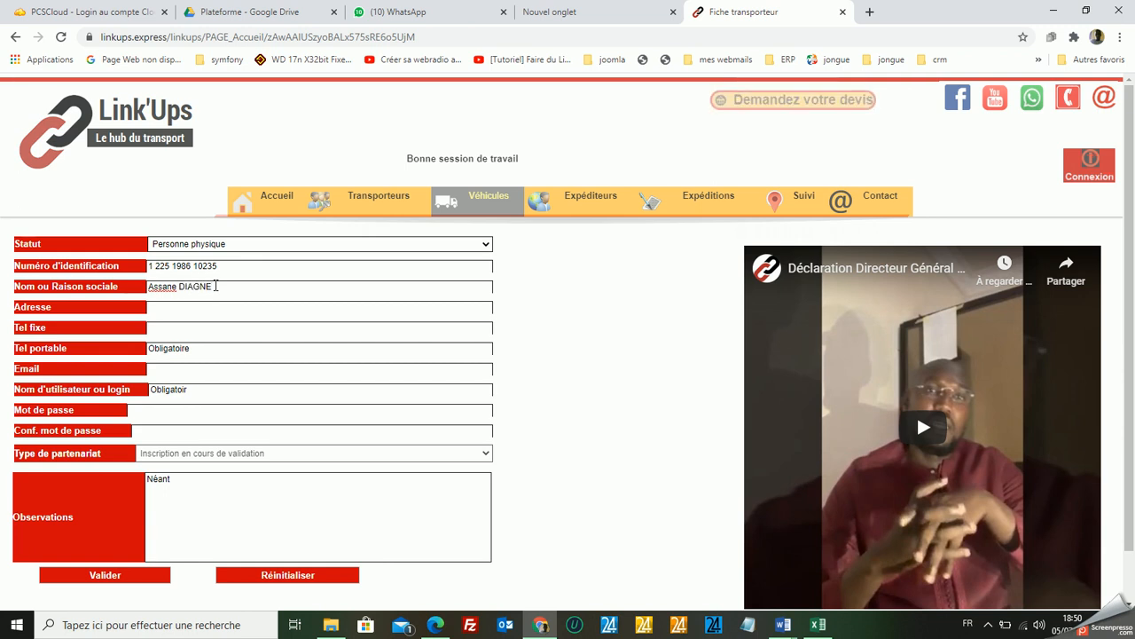
Fill in the carrier's postal address.
left_click(203, 310)
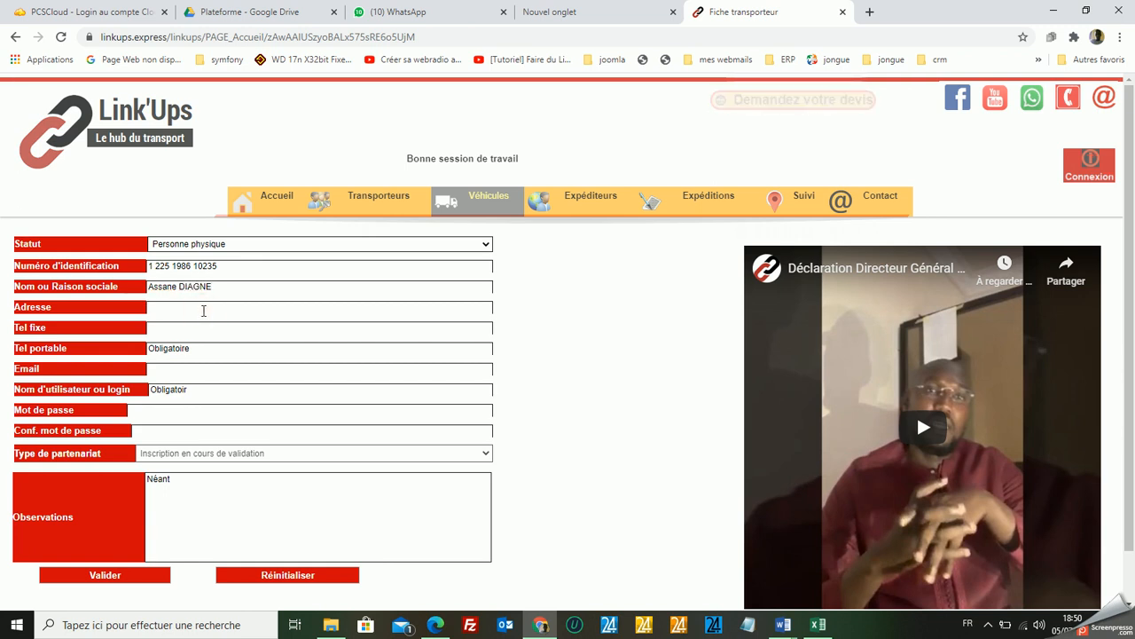
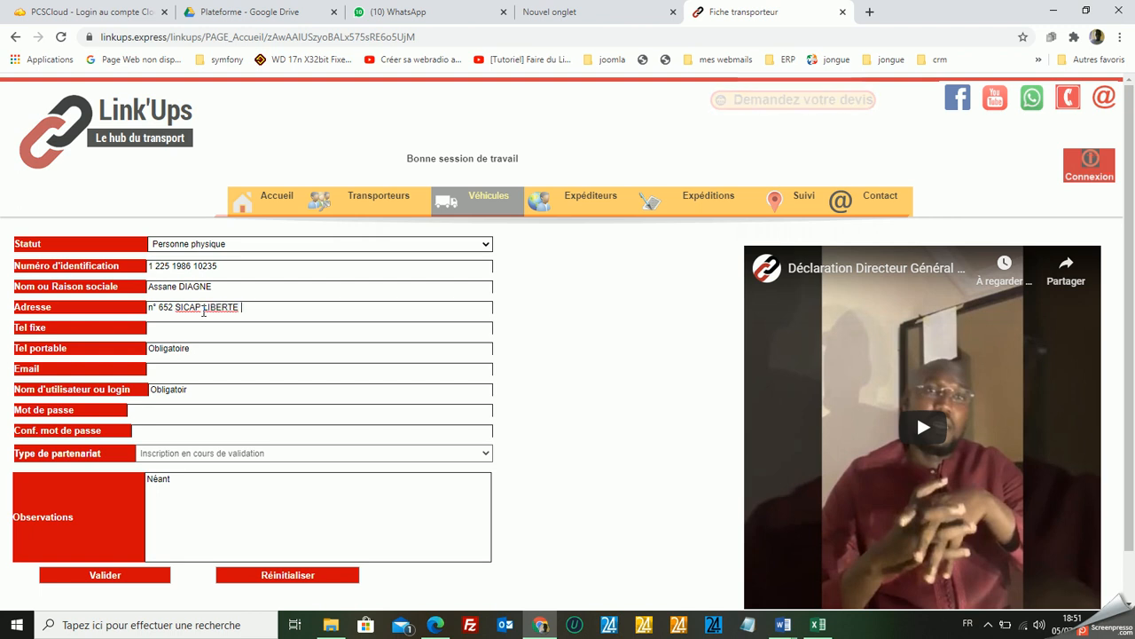
Fill in the carrier's landline and mobile phone numbers.
left_click(195, 328)
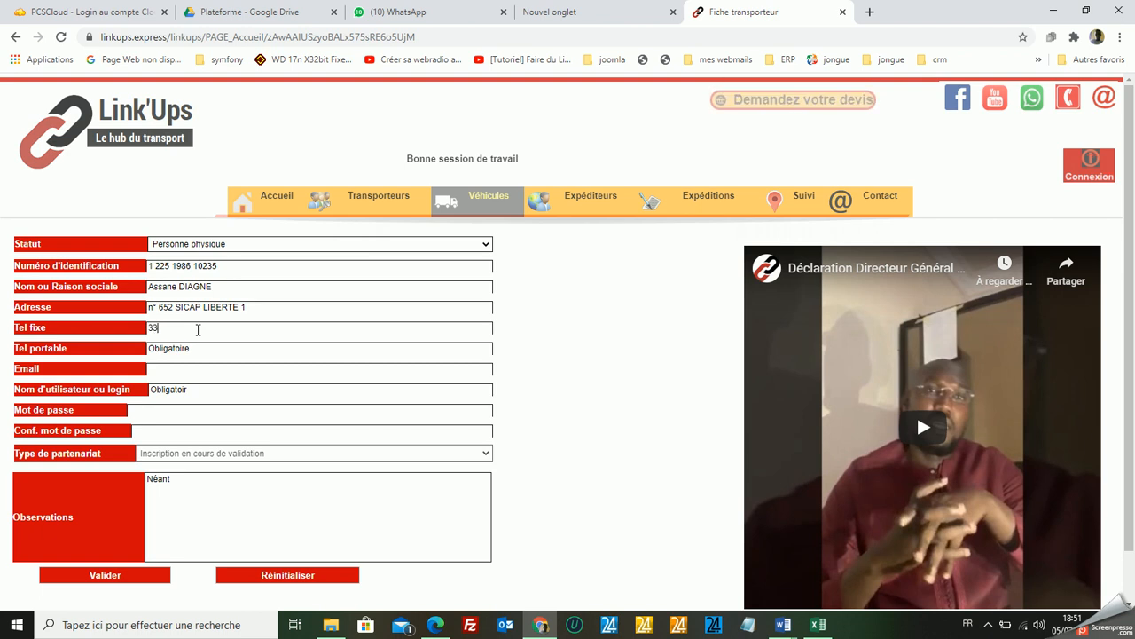
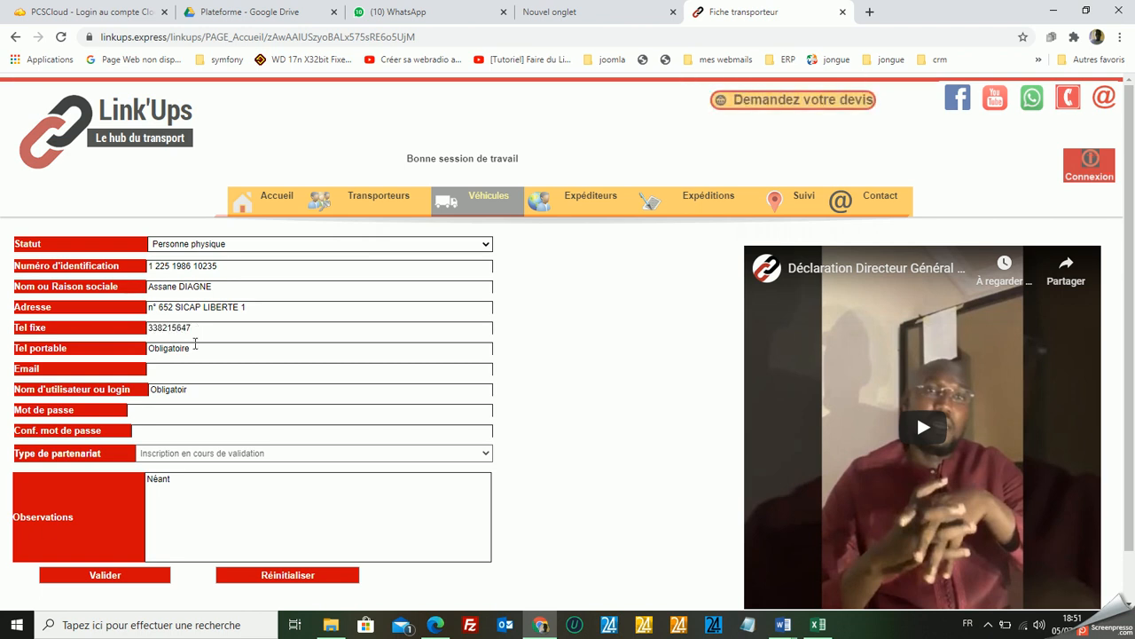
left_click(195, 349)
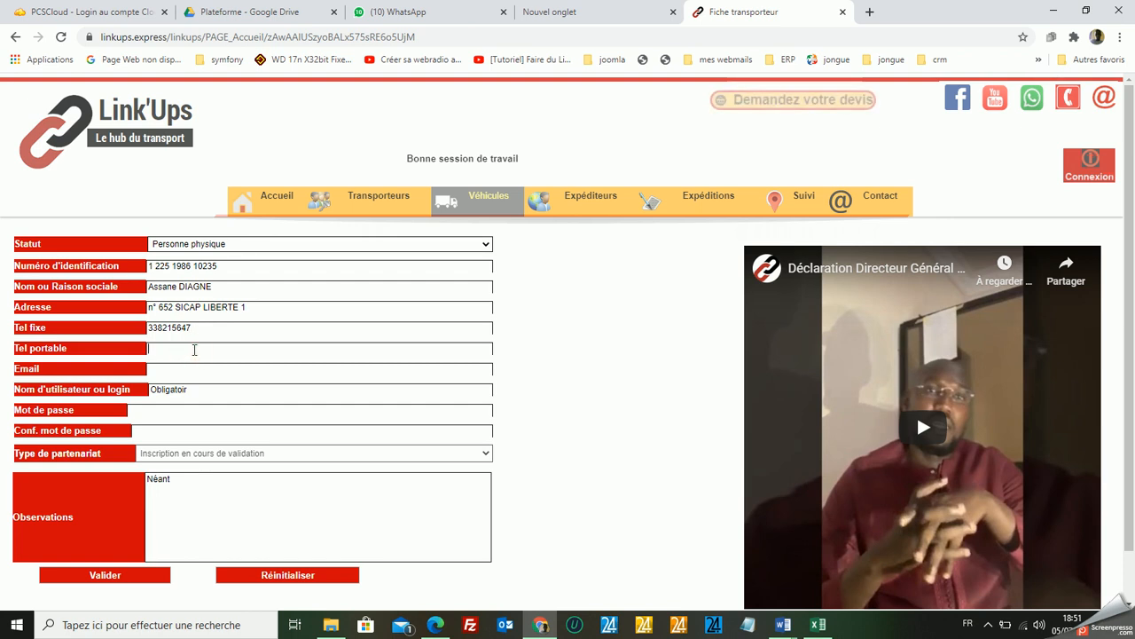
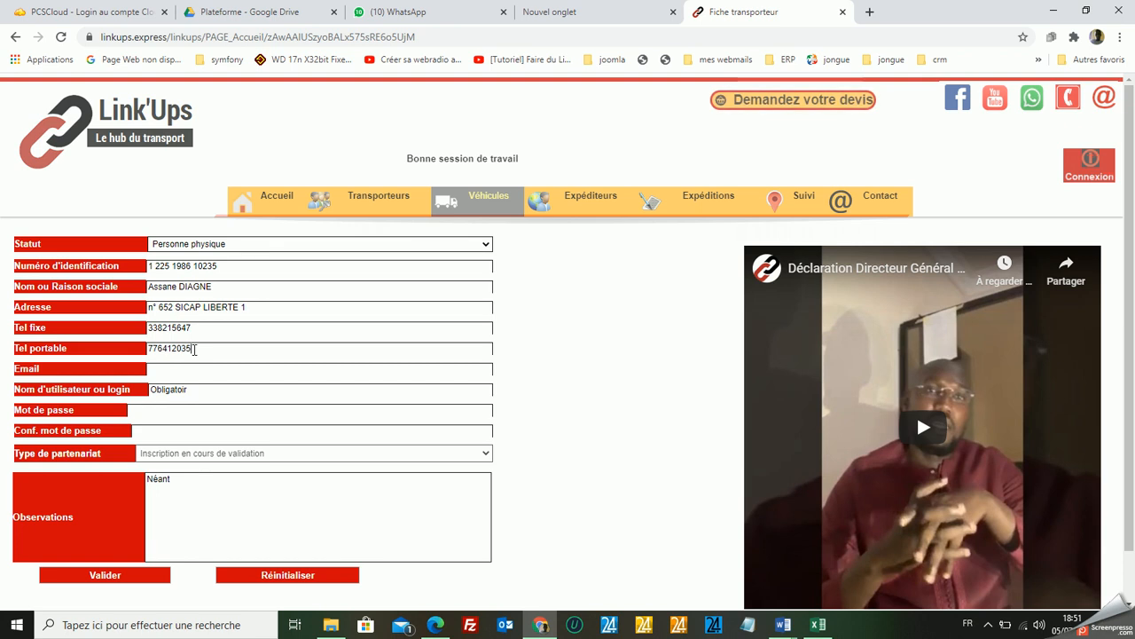
Enter the carrier's e-mail address.
left_click(181, 366)
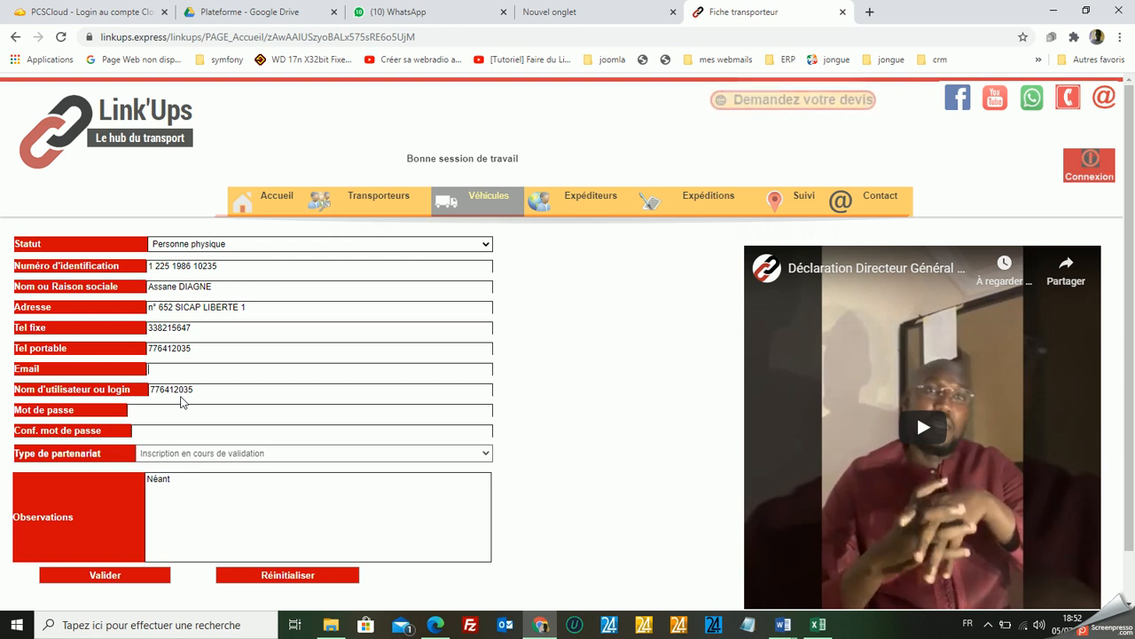
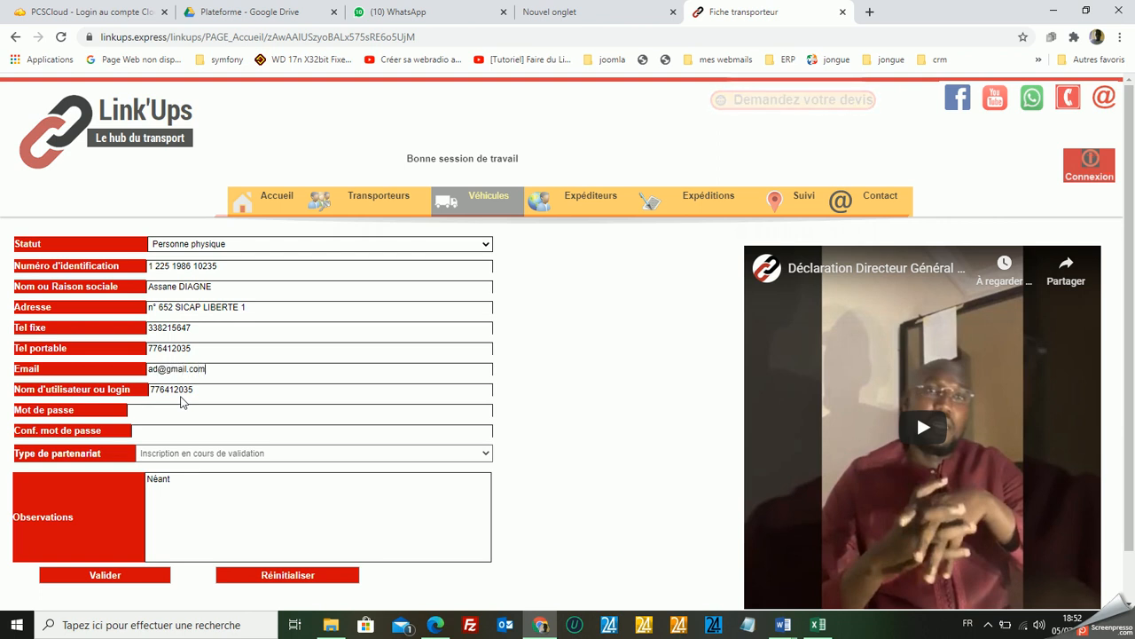
Replace the prefilled login with "ad", and enter the account password and its confirmation.
left_click(216, 390)
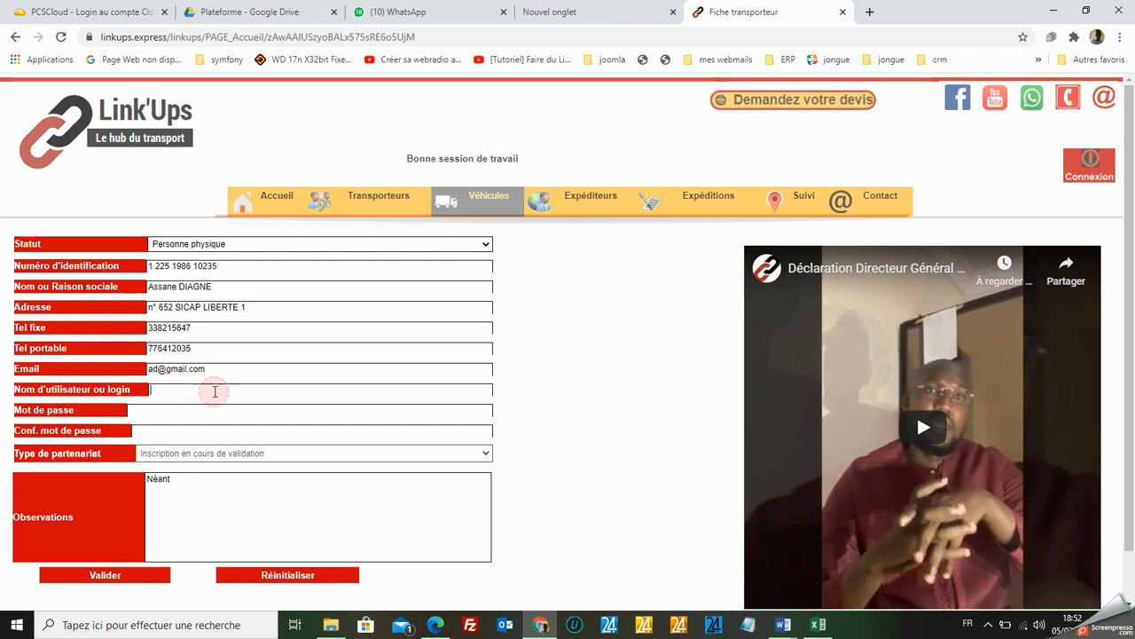
type("ad")
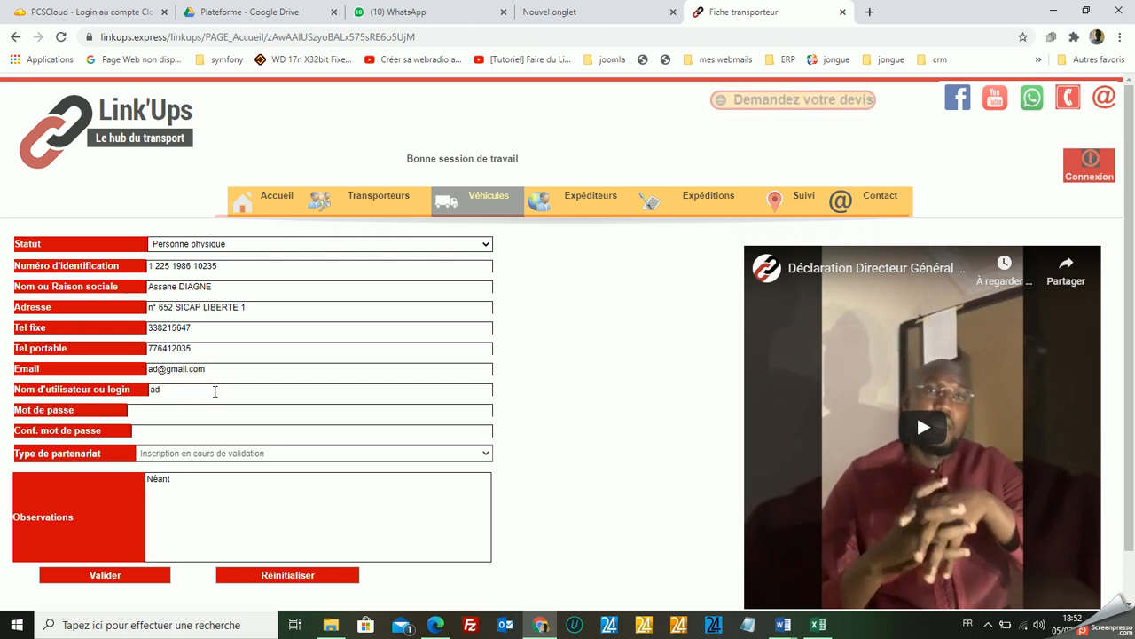
left_click(172, 409)
type("1234")
left_click(165, 432)
type("1234")
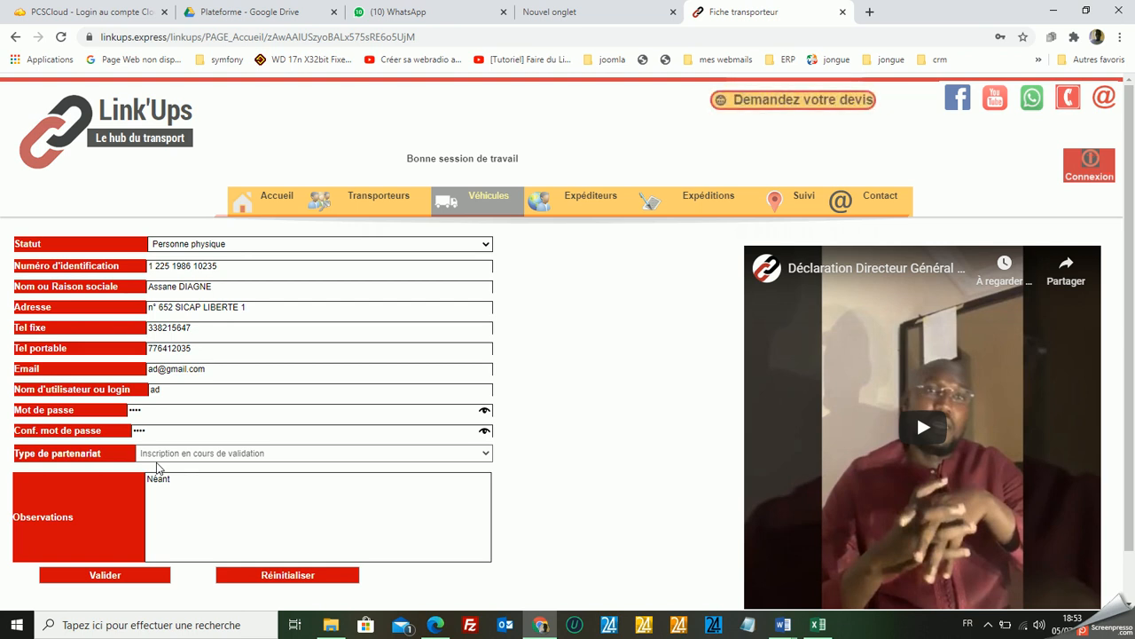
Replace the observations with "Je suis un transporteur couvrant la sous-région avec un parc de 25 véhicules" and submit the carrier registration.
left_click(204, 482)
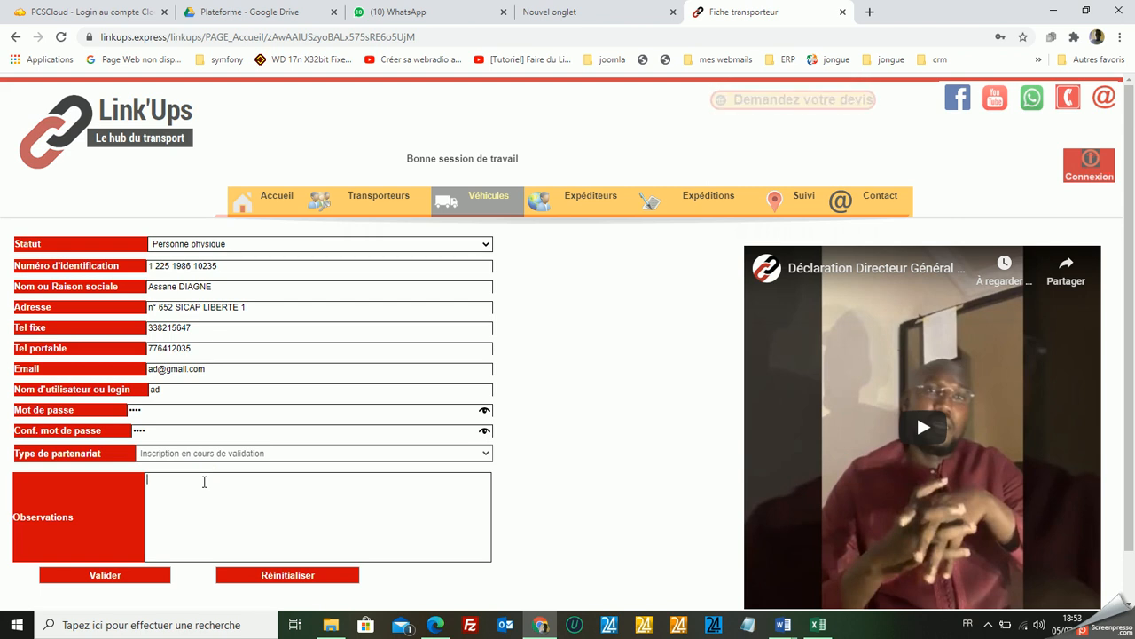
type("Je")
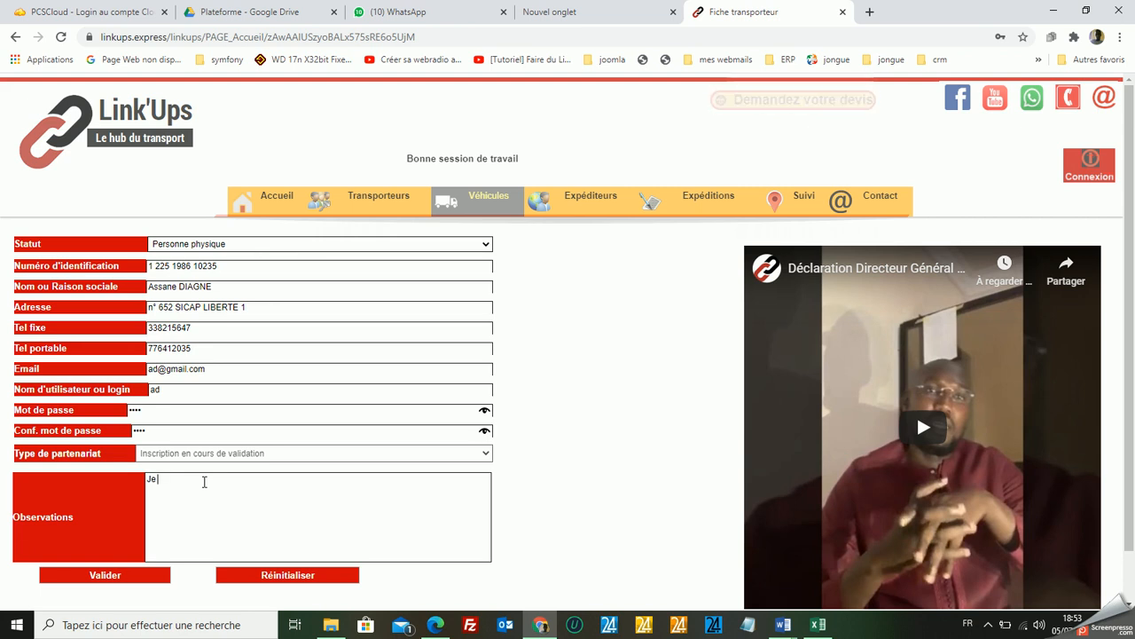
type(" suis un transporteur")
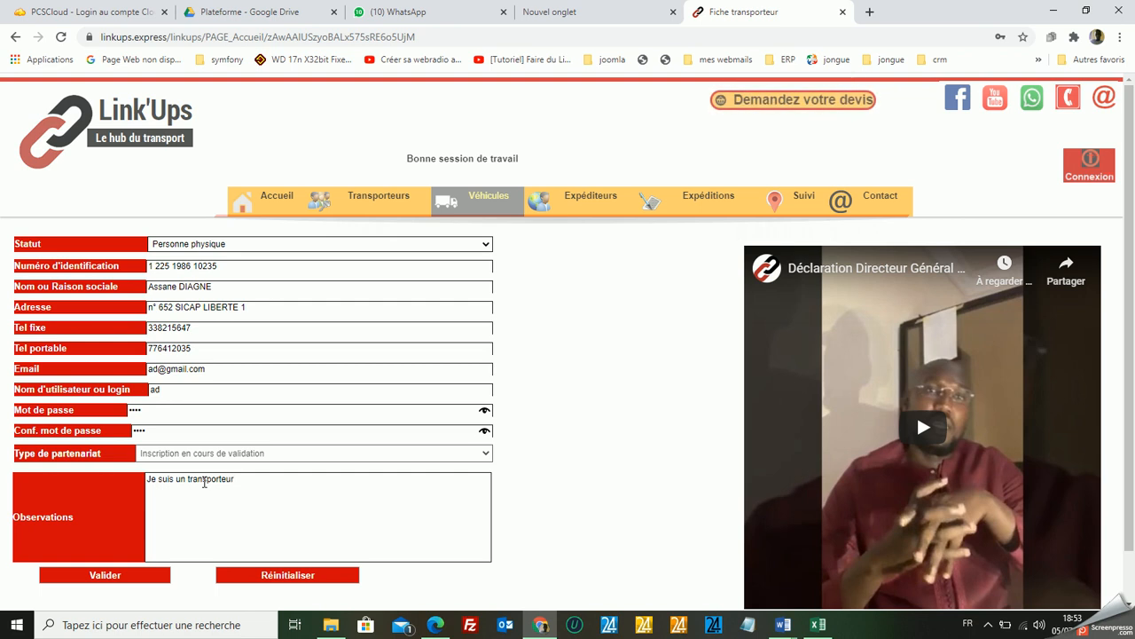
type(" couv")
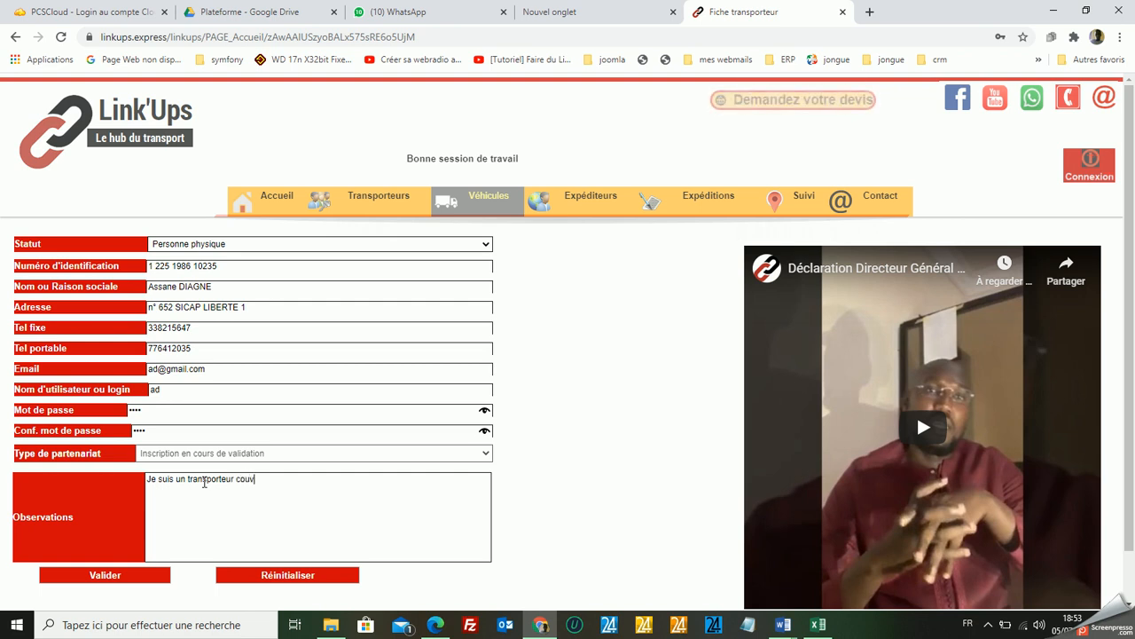
type("rant la")
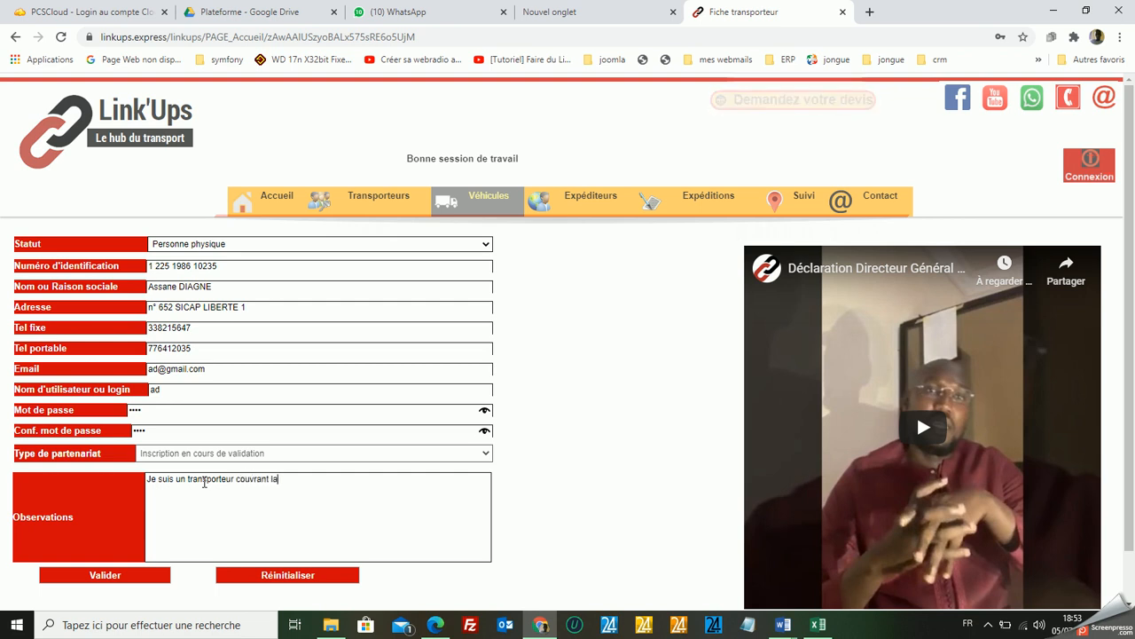
type(" sous")
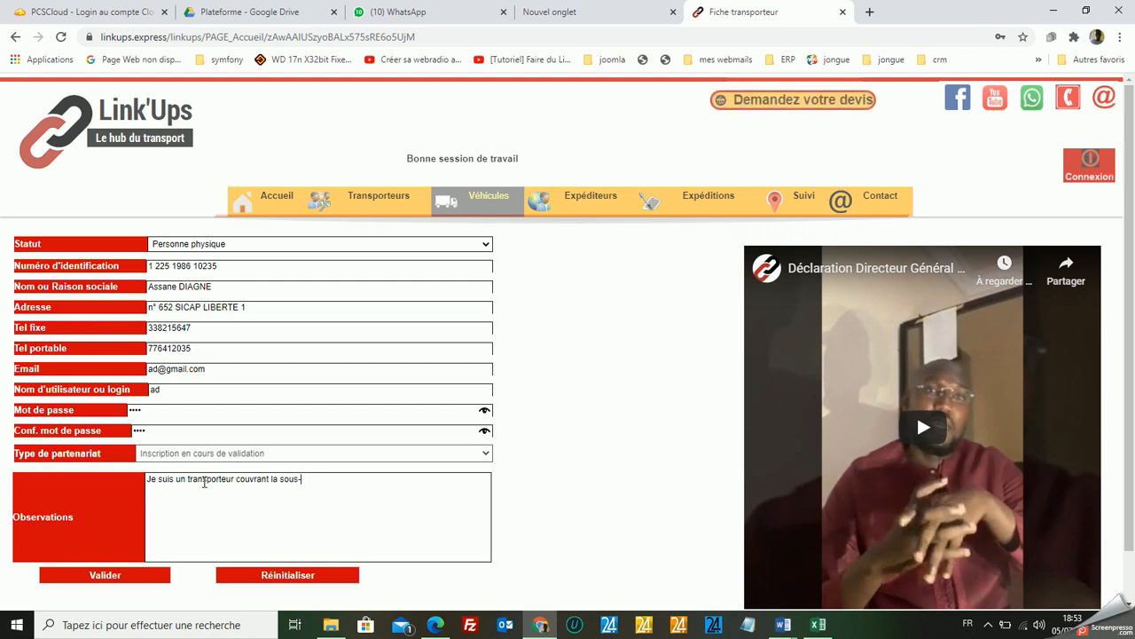
type("-rég")
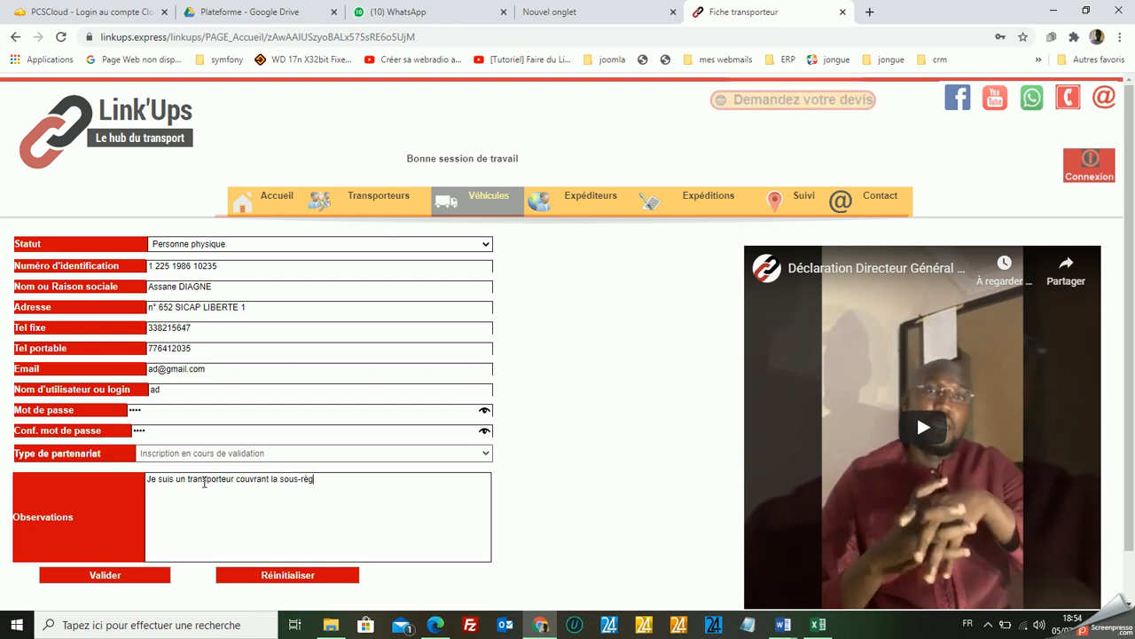
type("ion avec")
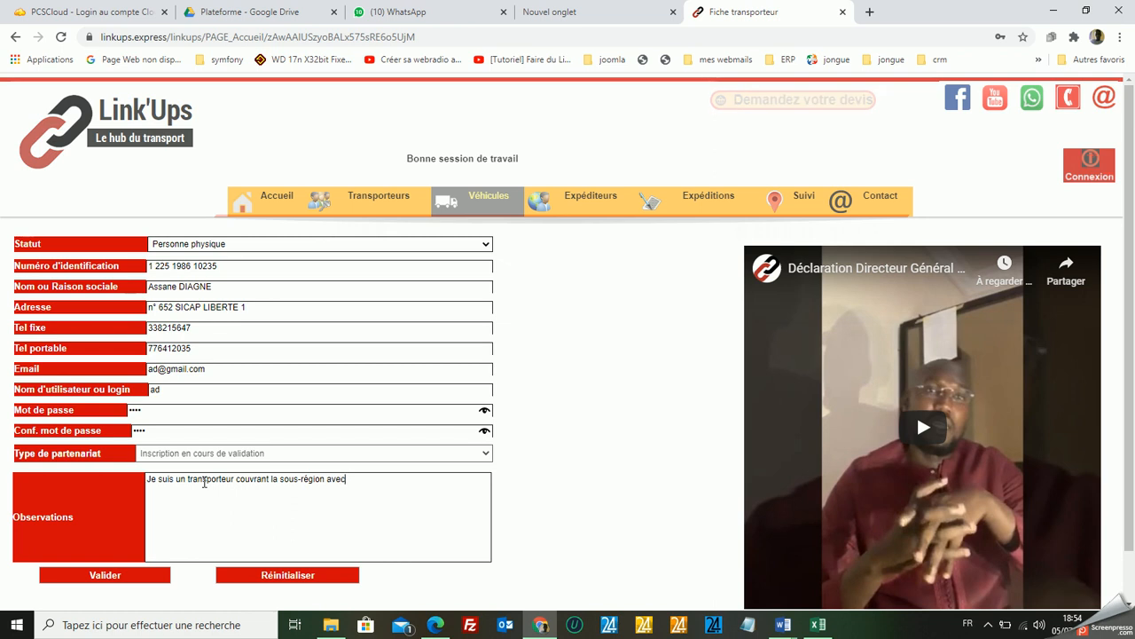
type(" un p")
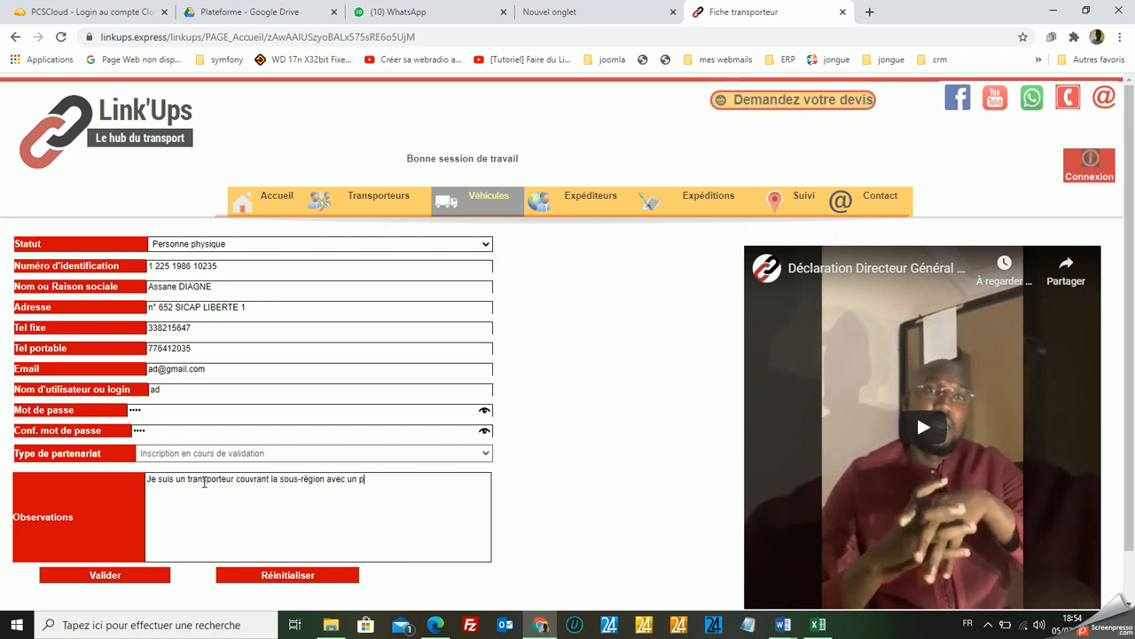
type("arc de")
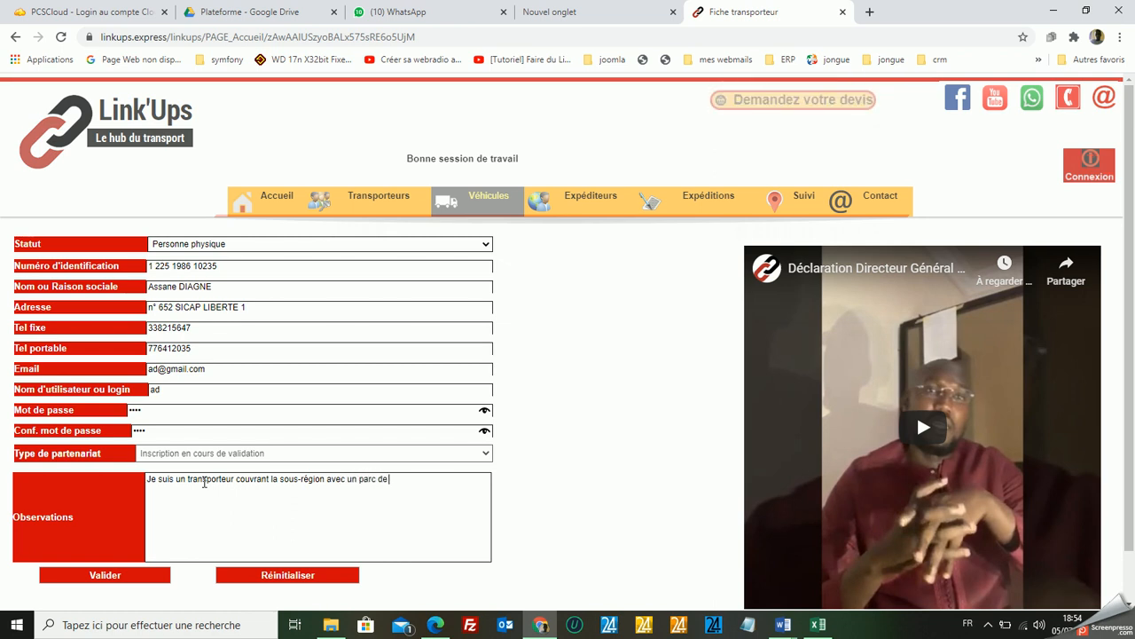
type(" 25 v")
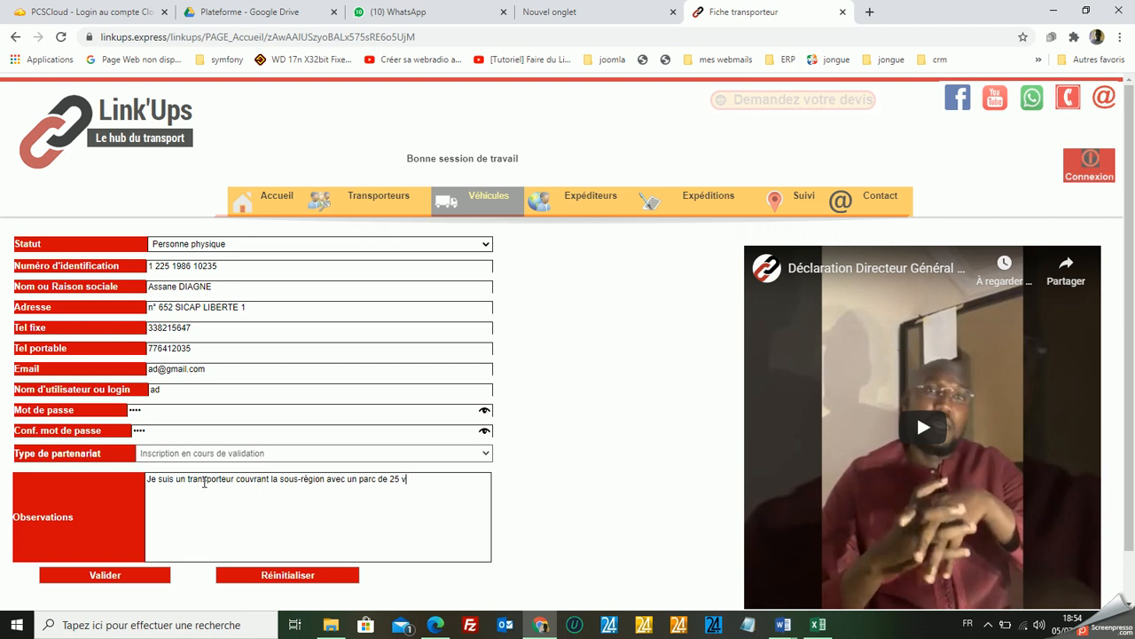
type("éhicules.")
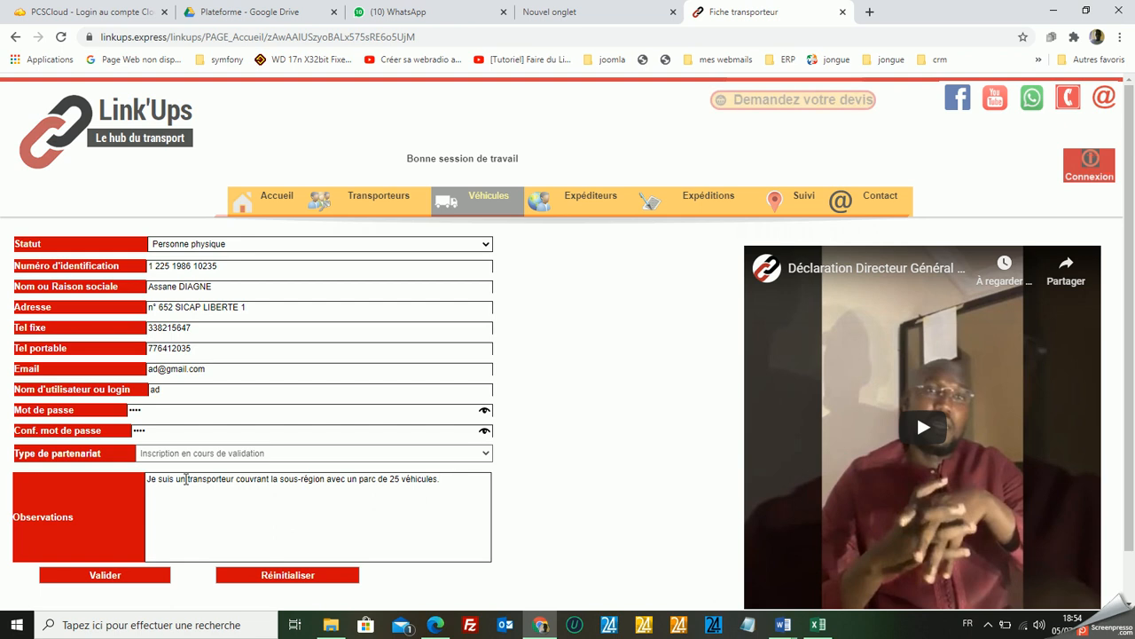
left_click(110, 578)
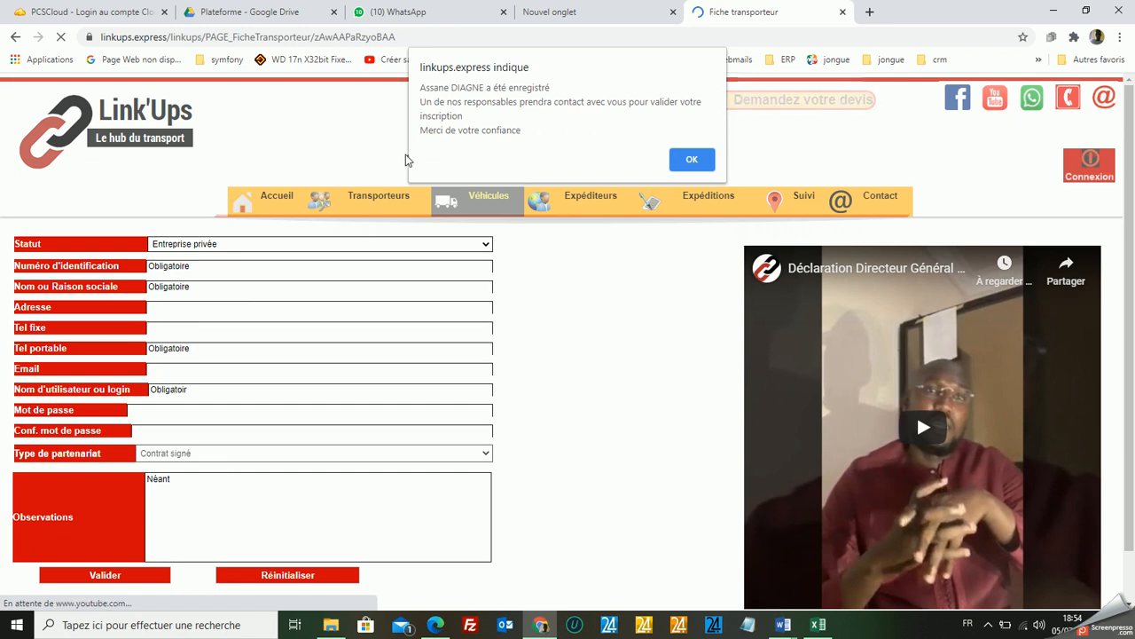
left_click(691, 161)
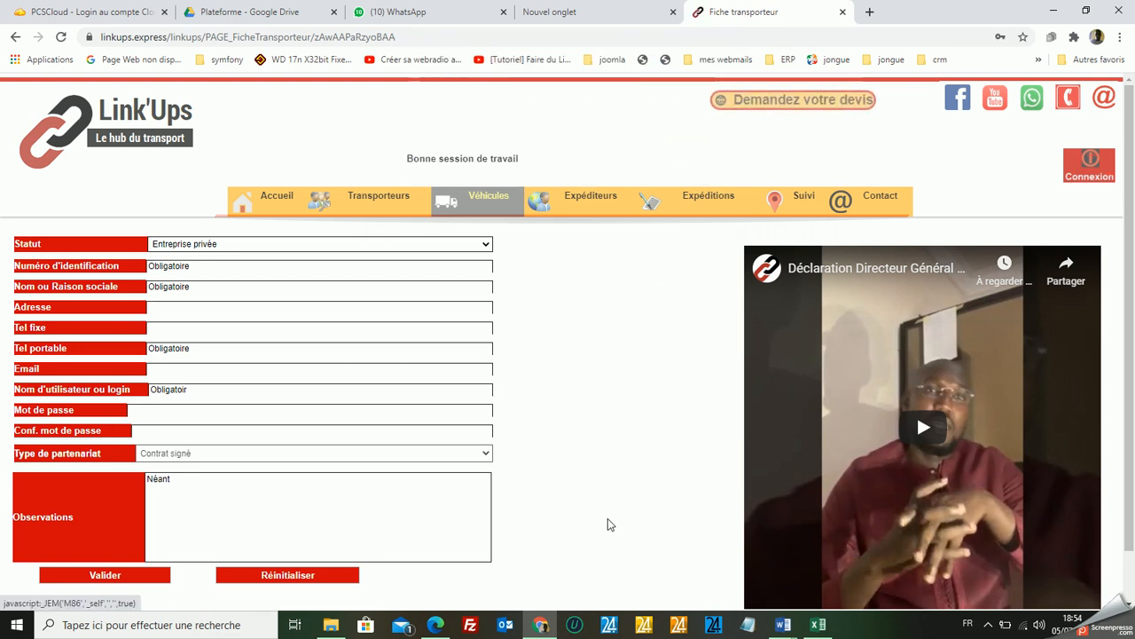
Switch to Outlook, dismiss the Office activation notice and open the inbox of the Link'Ups contact mailbox.
left_click(516, 628)
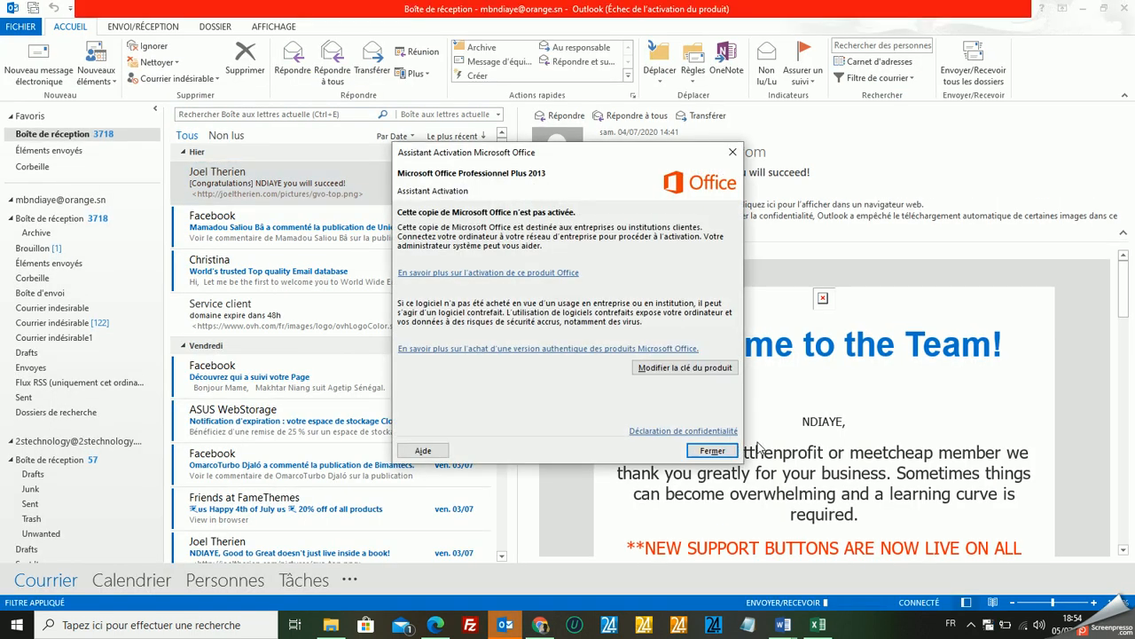
left_click(712, 452)
scroll(100, 371, "down", 1)
scroll(100, 371, "down", 9)
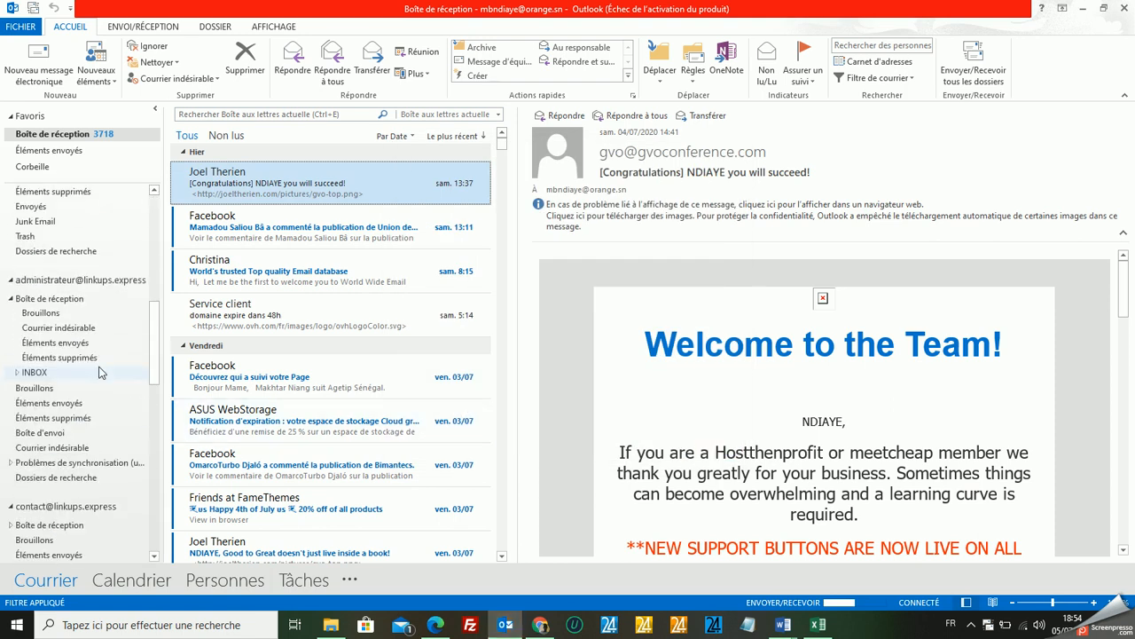
scroll(100, 371, "down", 5)
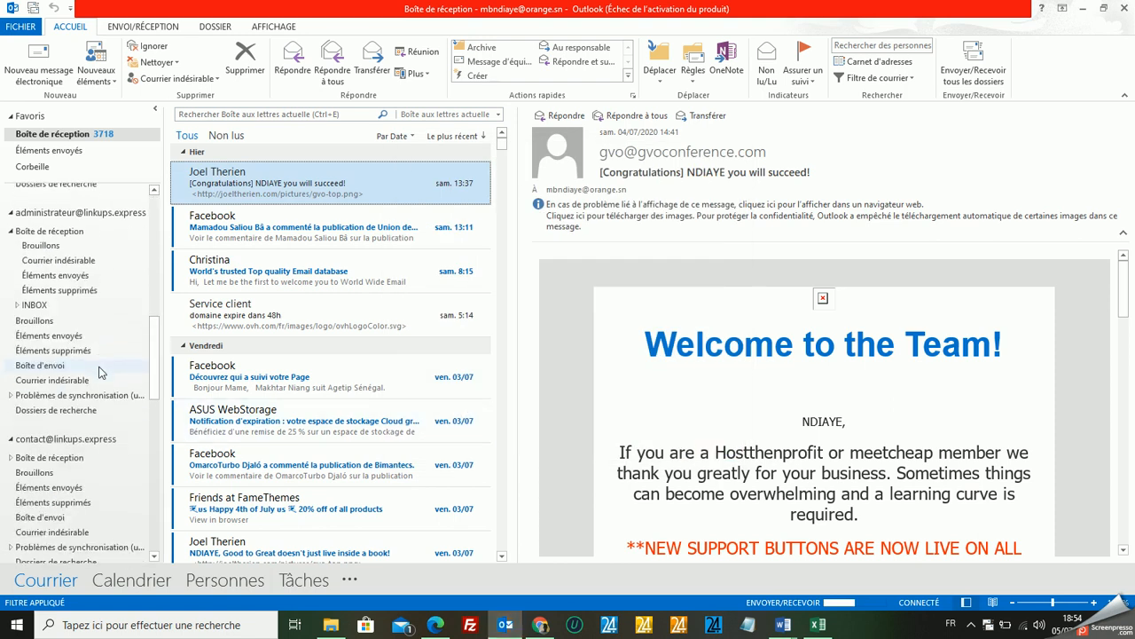
left_click(59, 456)
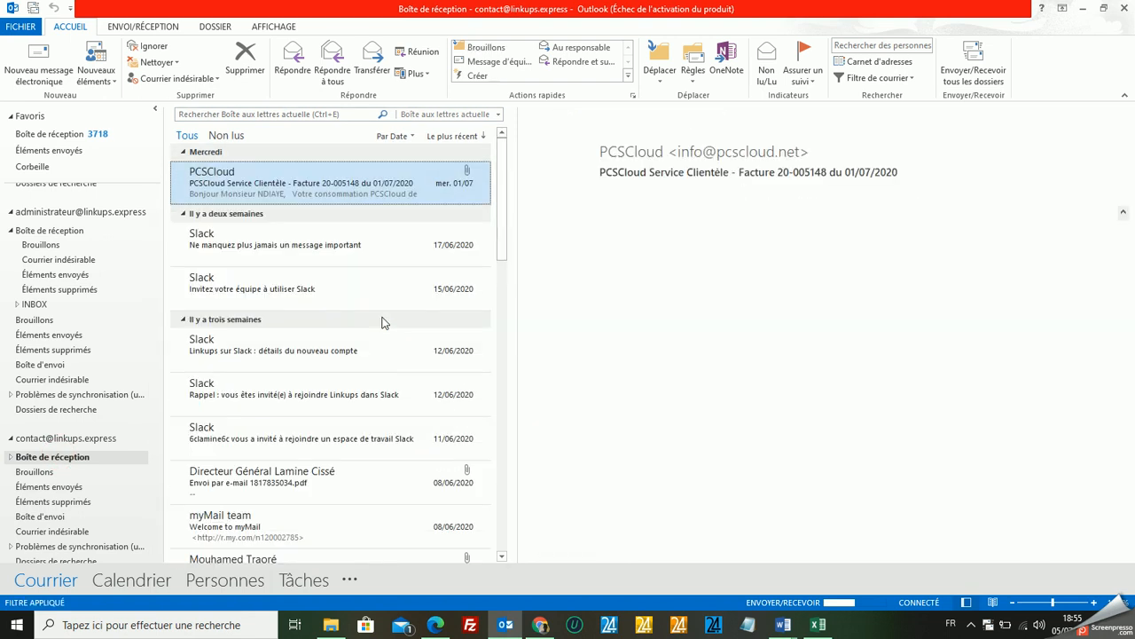
Read the newest carrier registration notification in the staff member's linkups.express inbox and return to the Link'Ups site in Chrome.
scroll(138, 364, "down", 8)
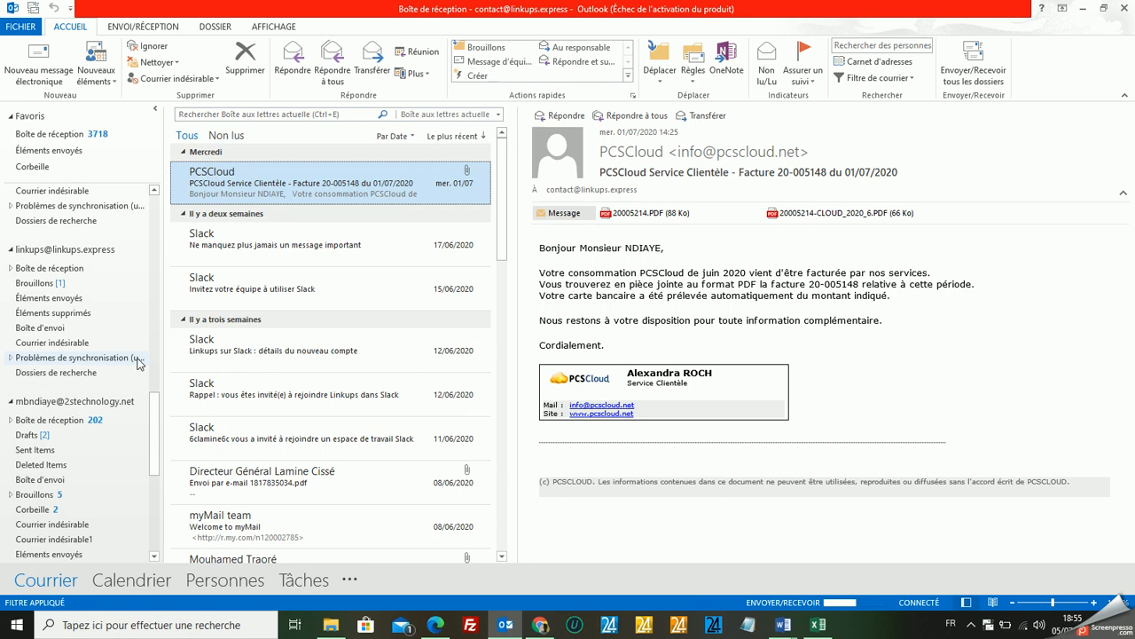
scroll(126, 367, "down", 5)
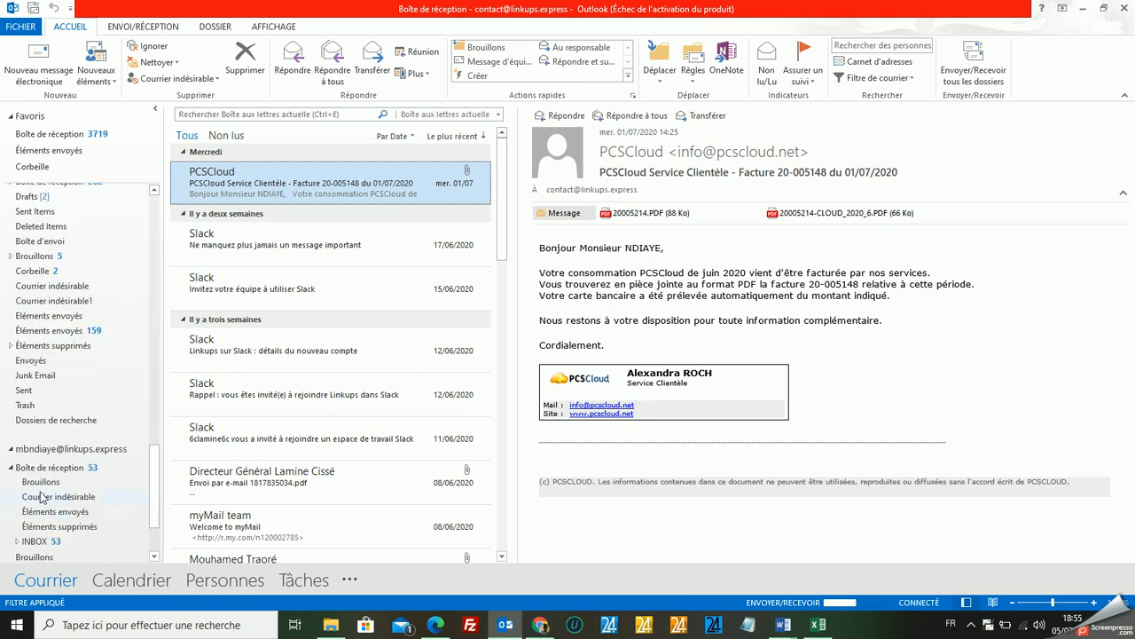
left_click(50, 468)
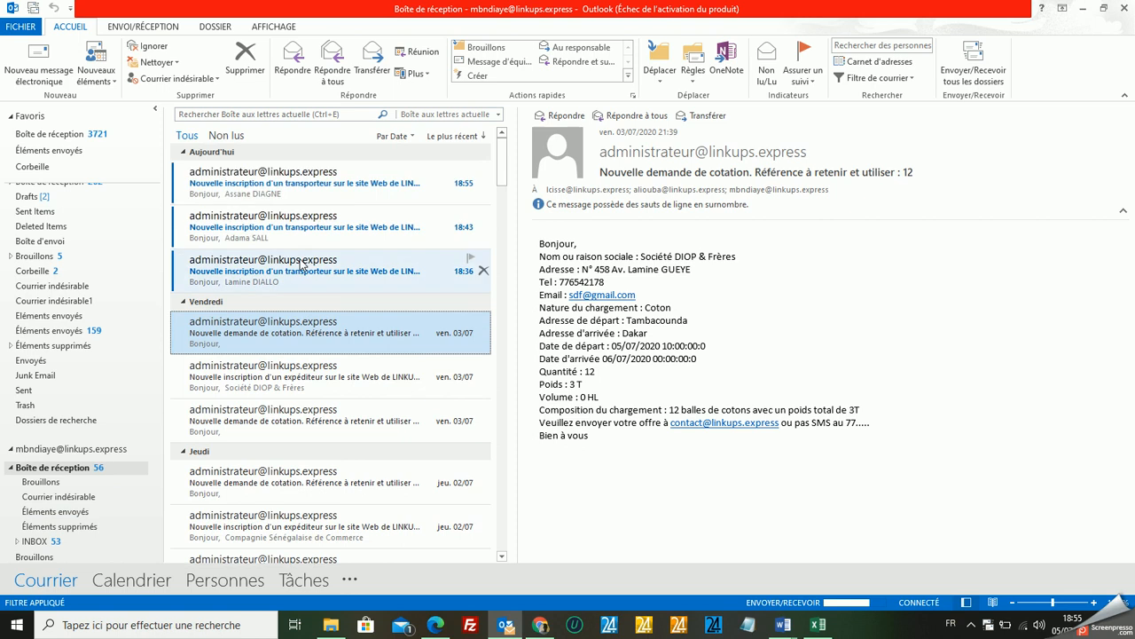
left_click(302, 182)
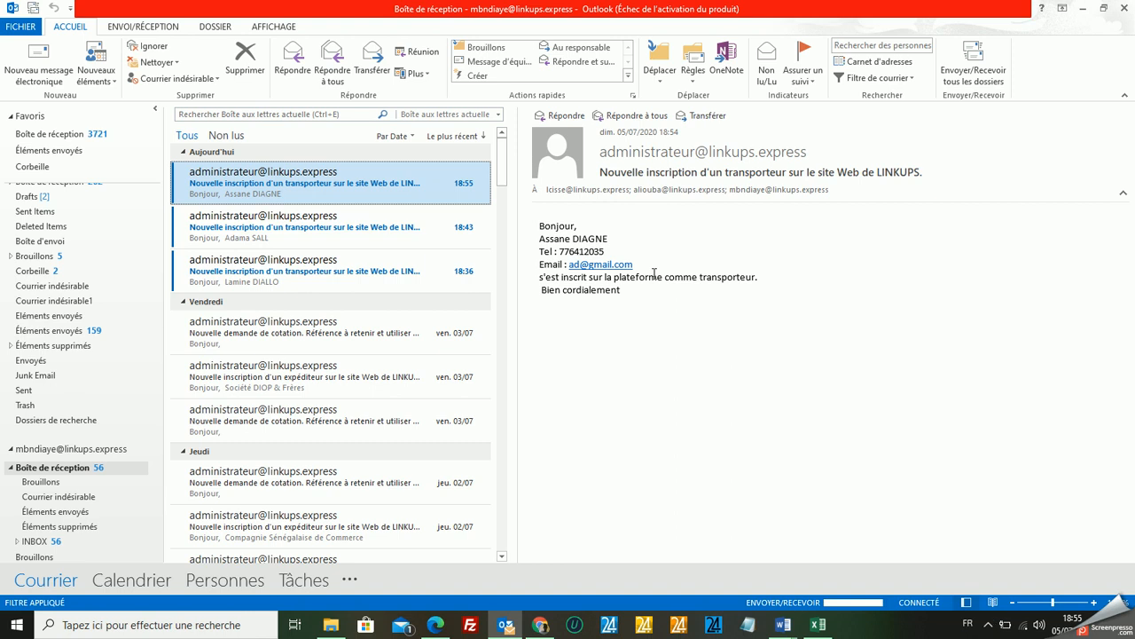
left_click(540, 625)
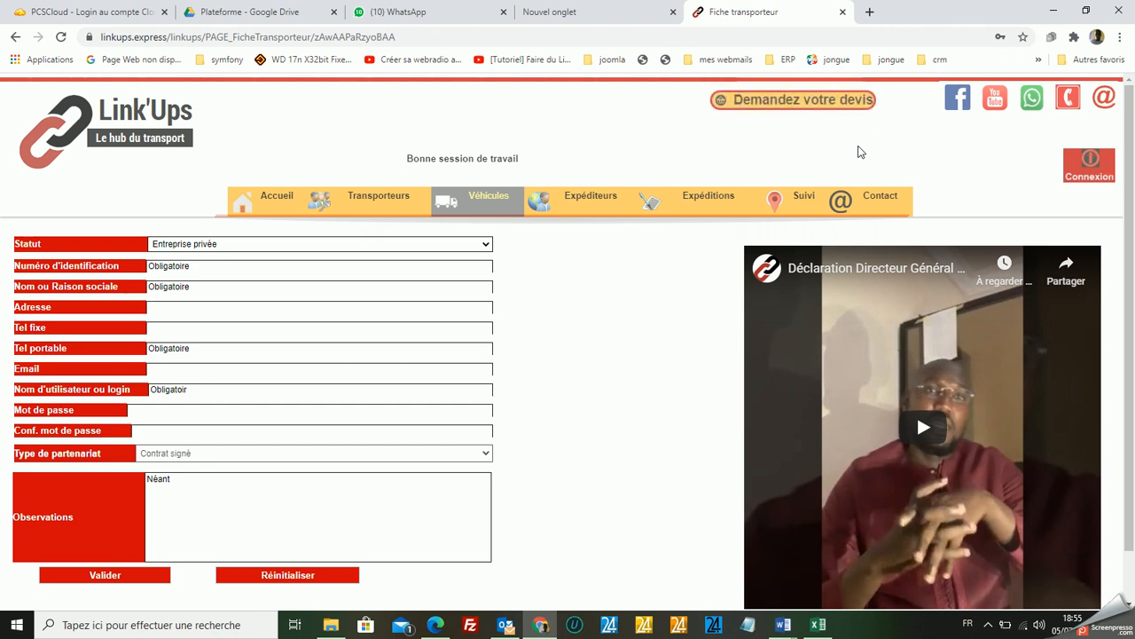
left_click(490, 197)
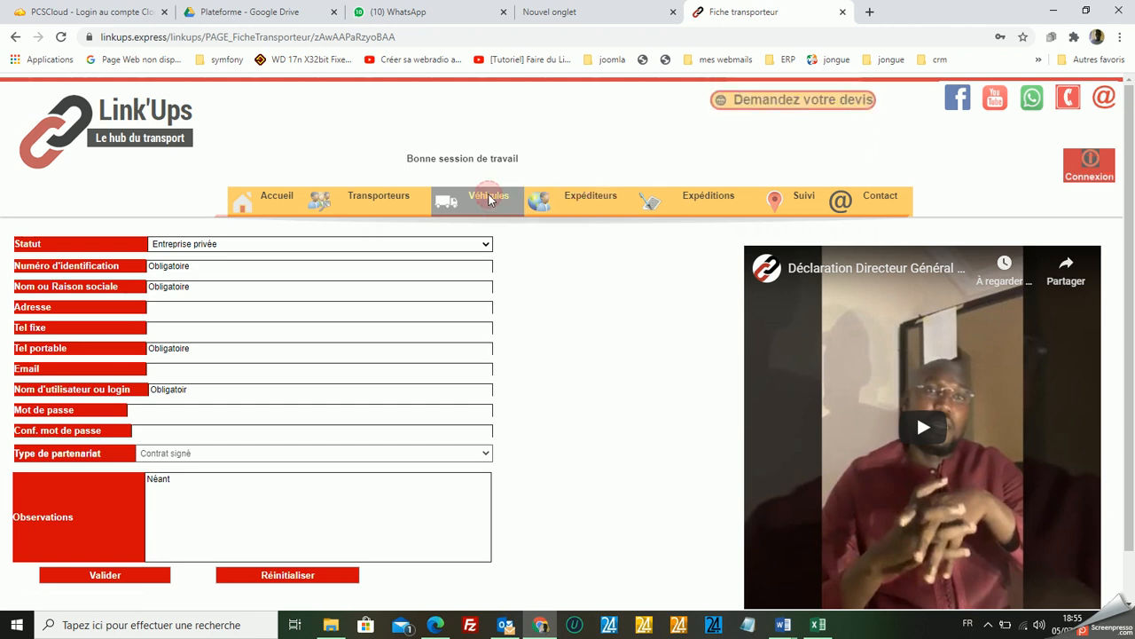
left_click(1097, 158)
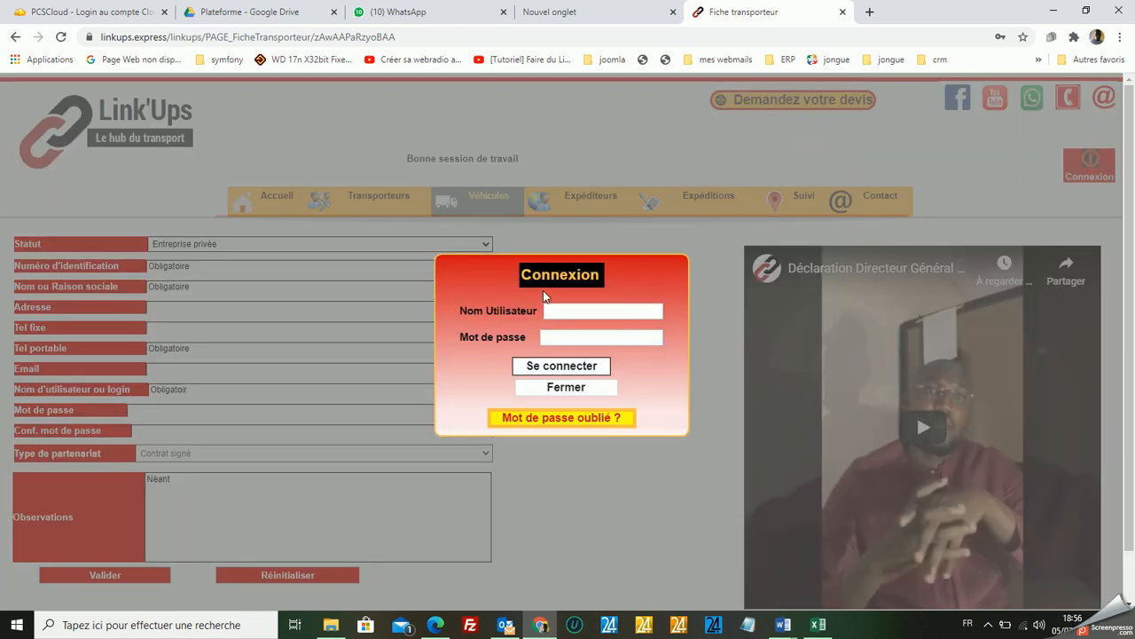
left_click(568, 308)
type("m")
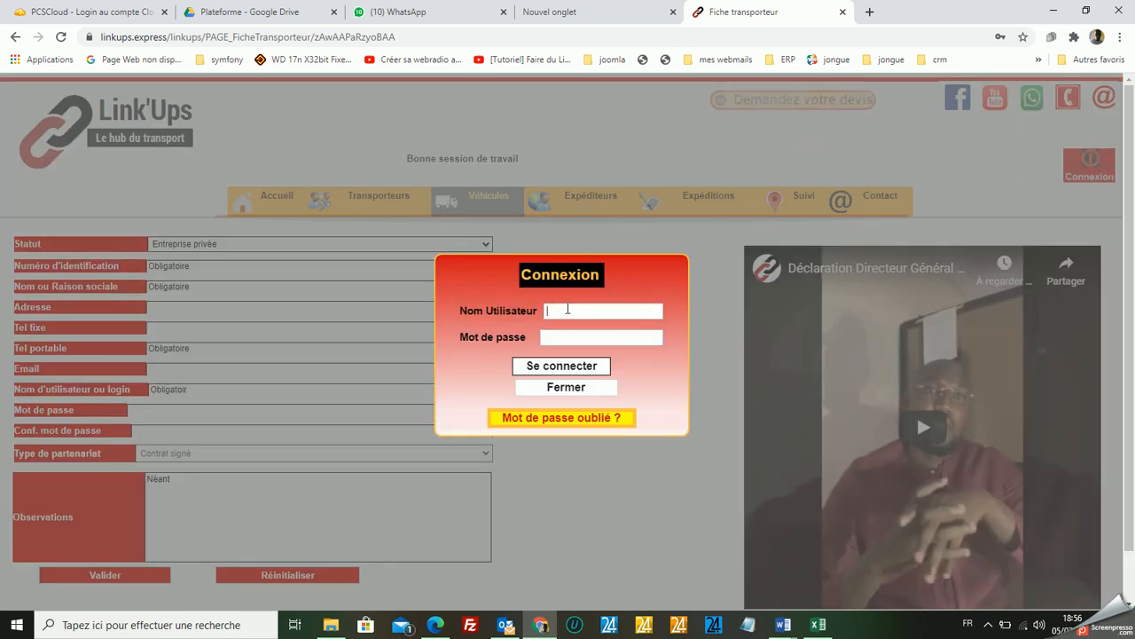
type("bn")
left_click(553, 336)
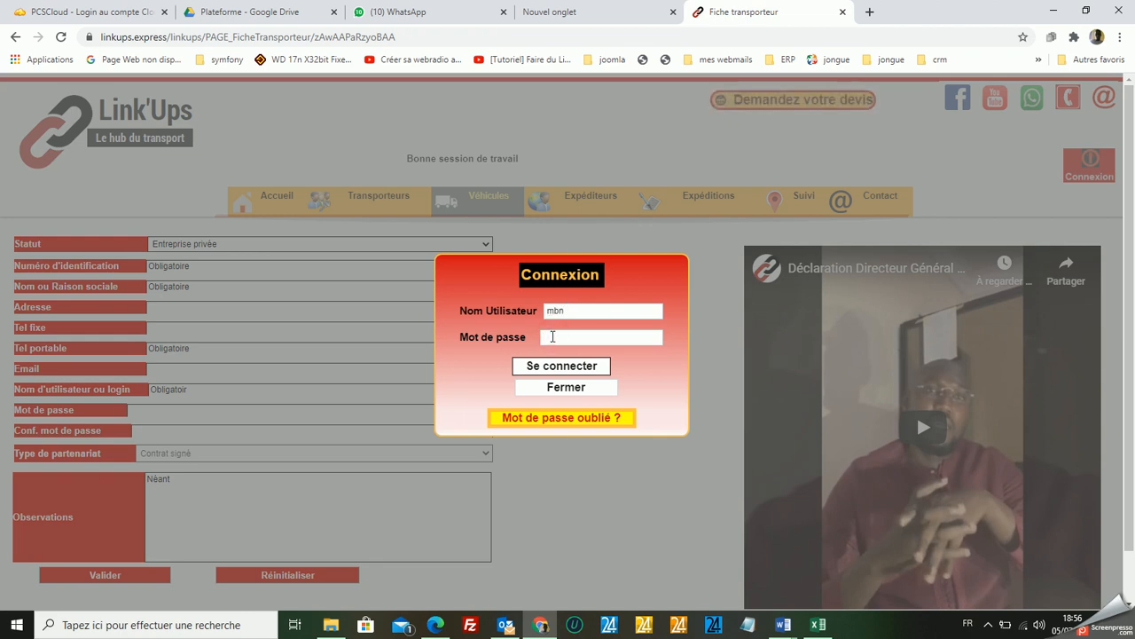
type("•••••")
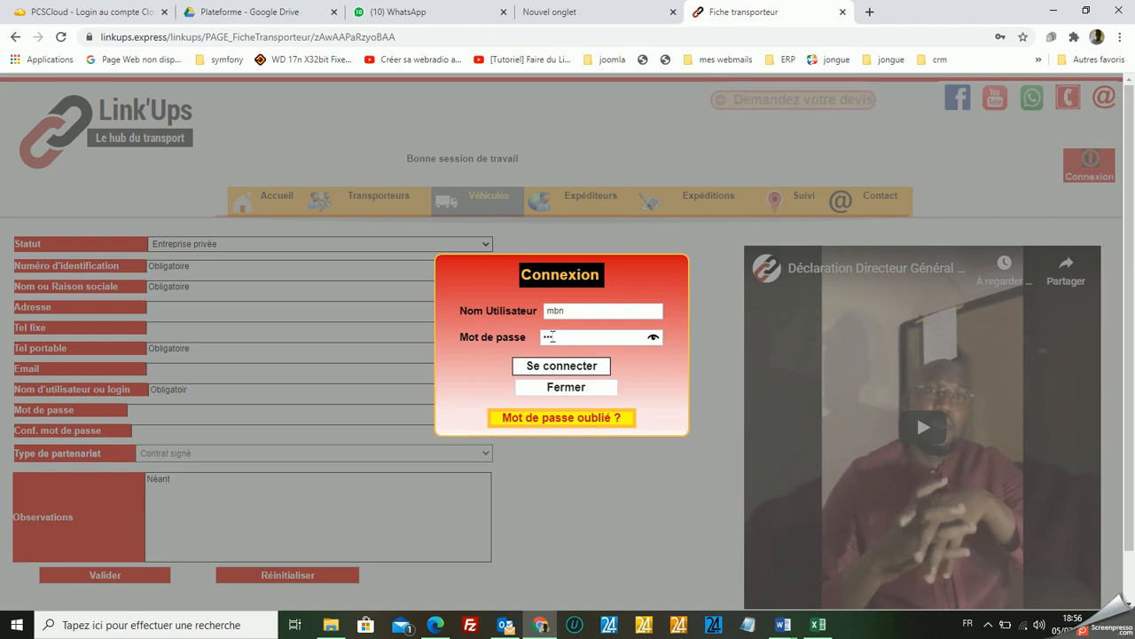
type("••••••••")
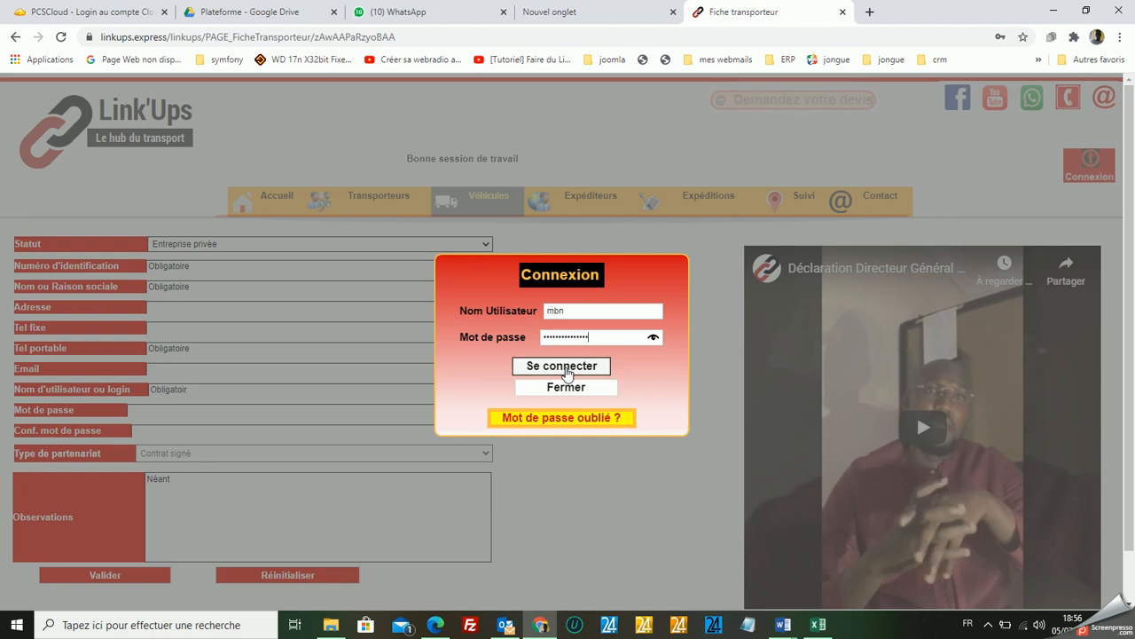
left_click(568, 391)
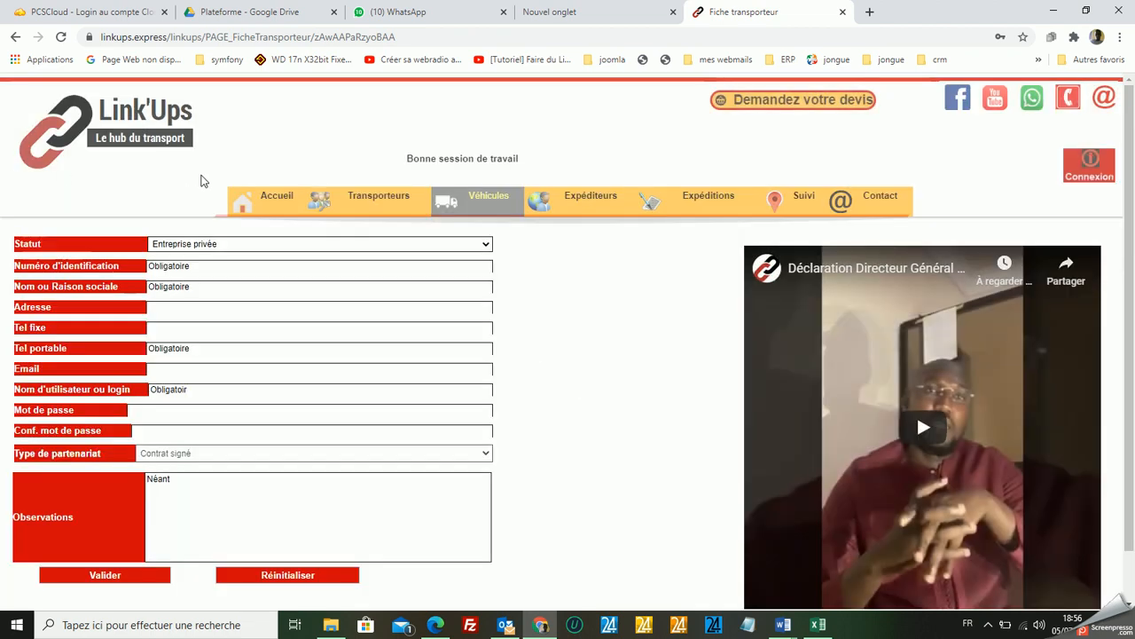
Go to the Link'Ups home page and sign in with the staff account's username and password.
left_click(268, 197)
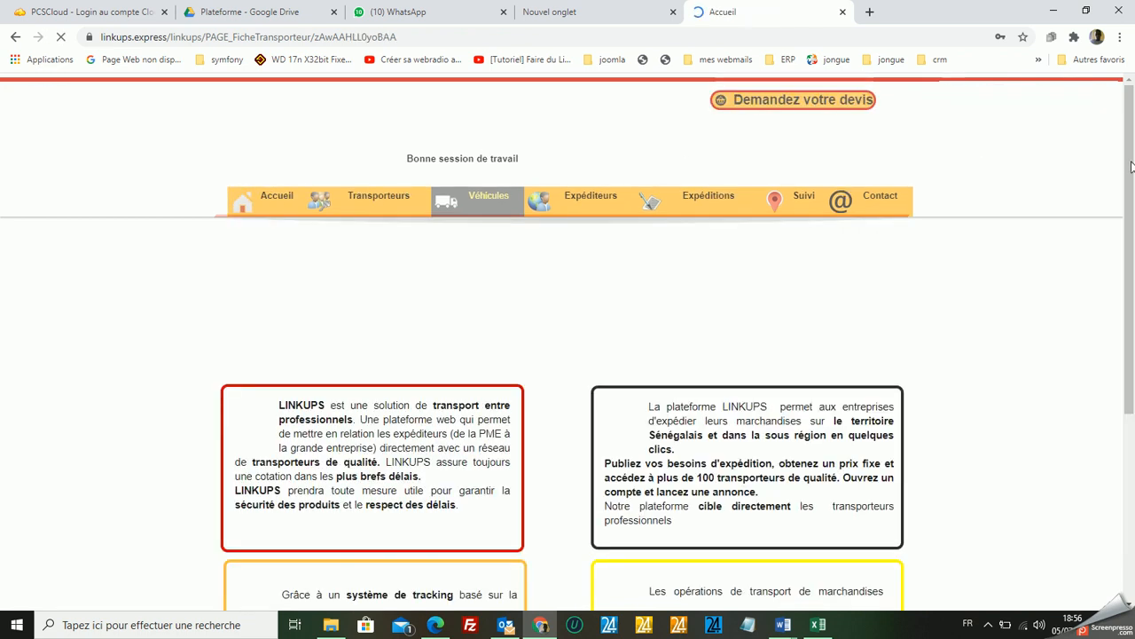
left_click(1091, 167)
left_click(575, 312)
type("mbn")
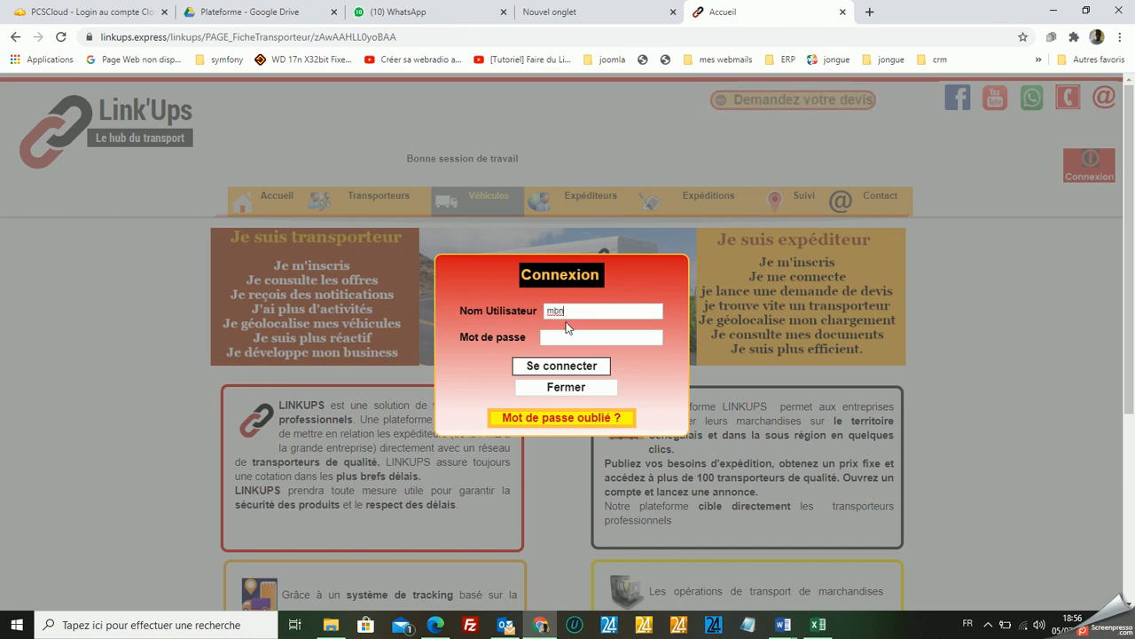
left_click(564, 337)
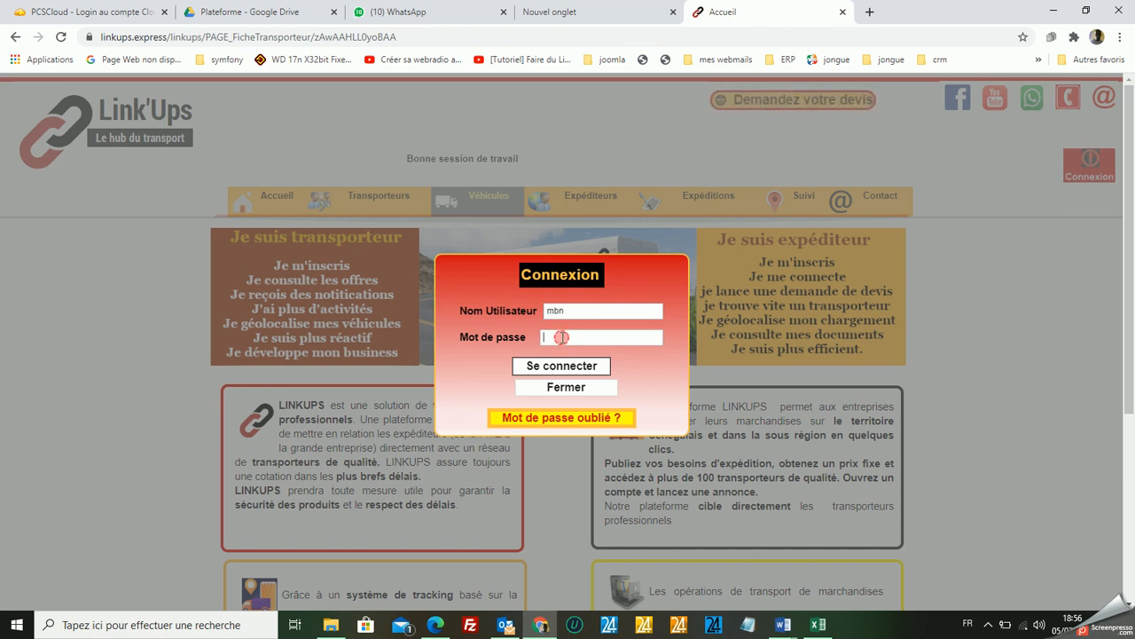
type("••••")
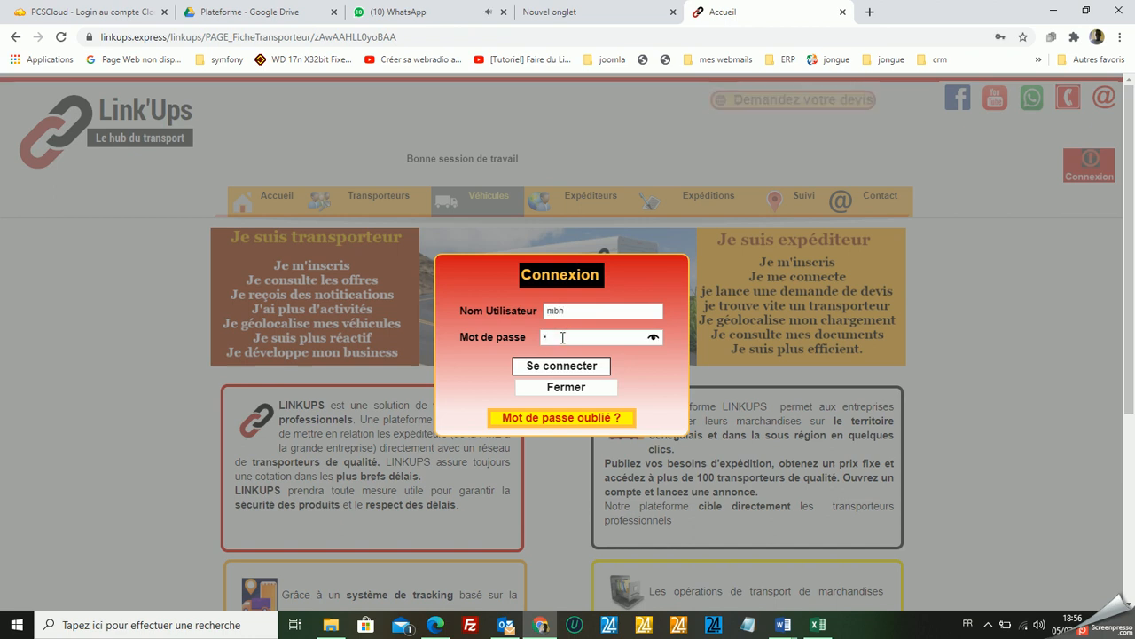
type("•••••••")
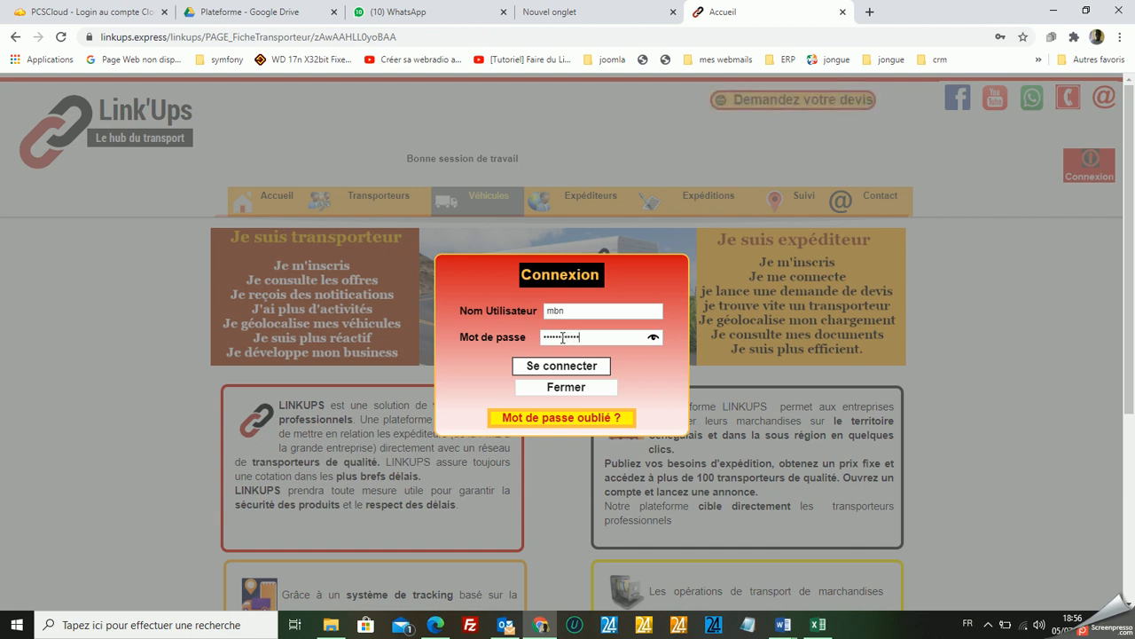
left_click(562, 366)
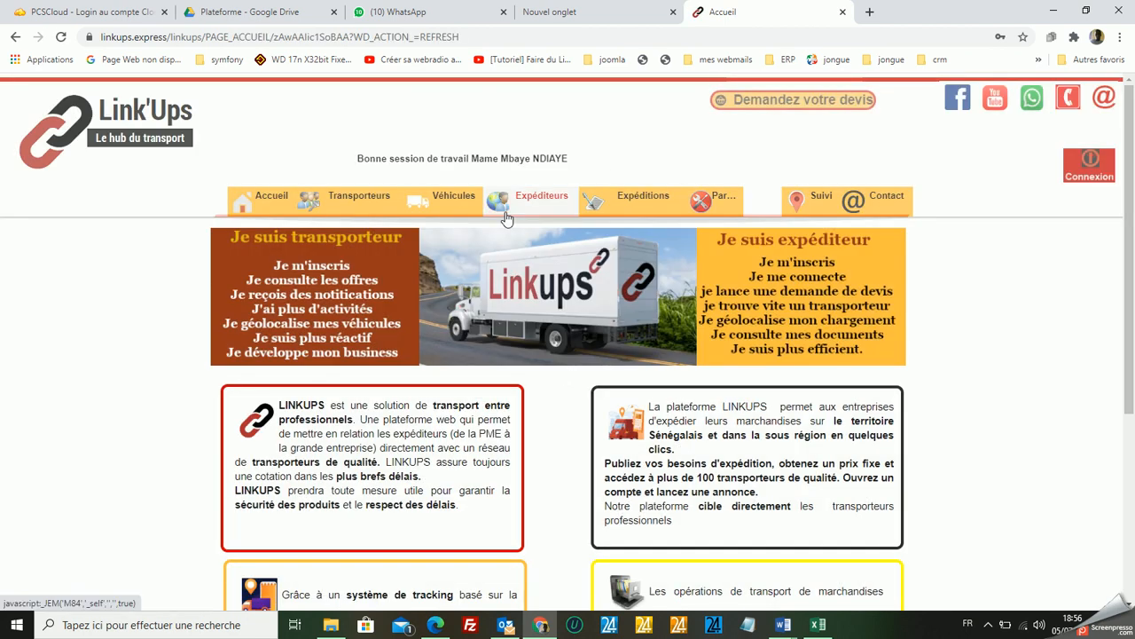
Open the vehicle entry form and enter AF-235-BC as the registration number.
mouse_move(456, 211)
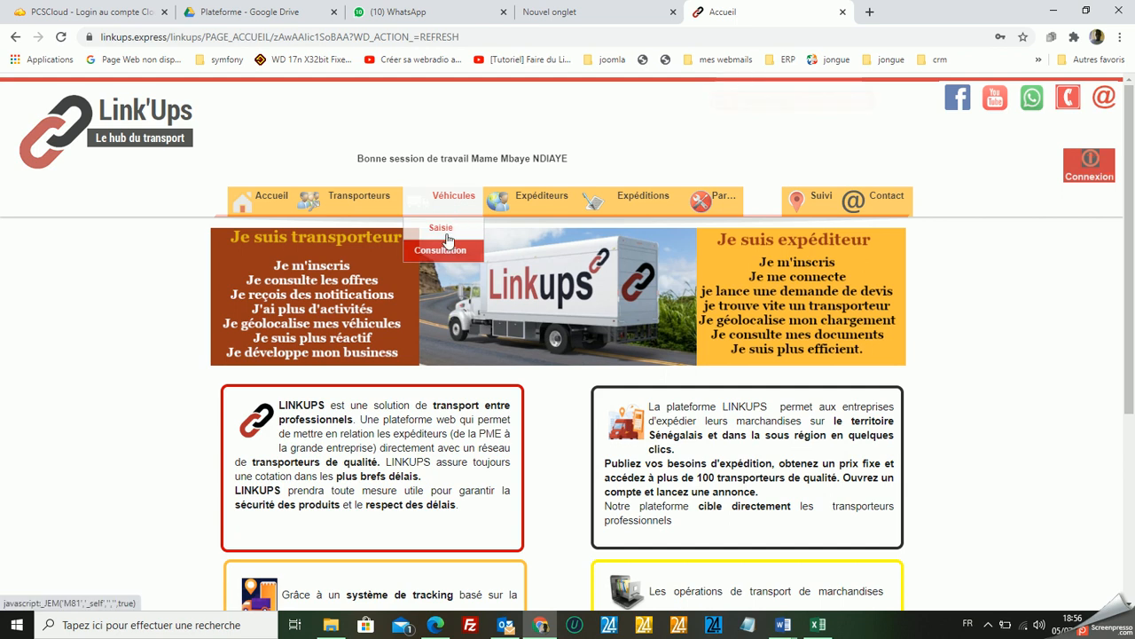
left_click(447, 236)
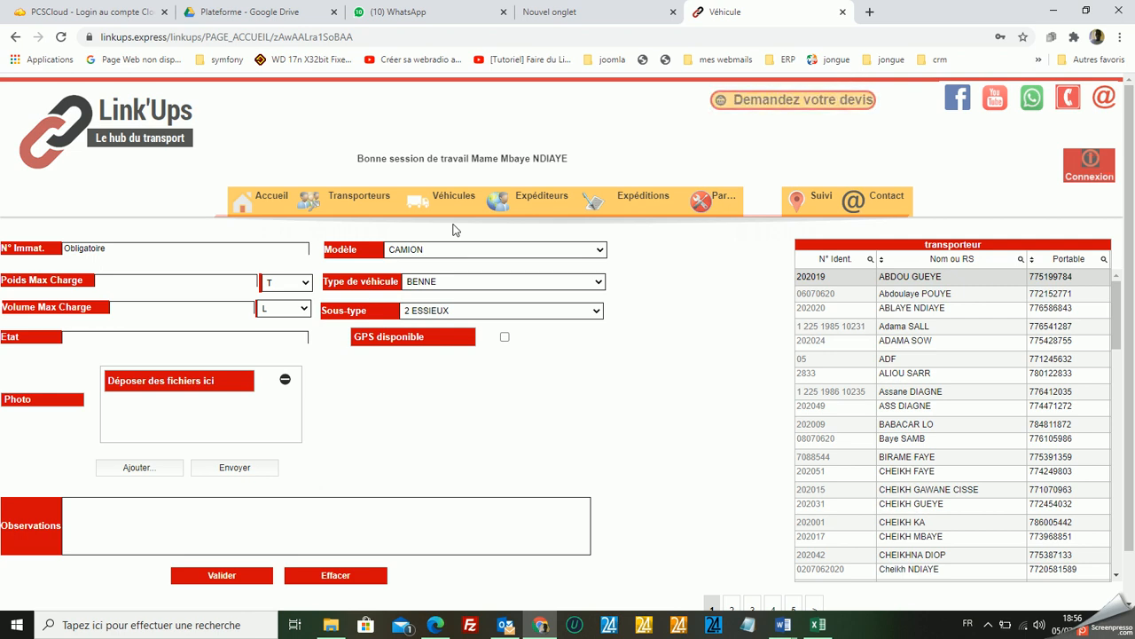
left_click(176, 252)
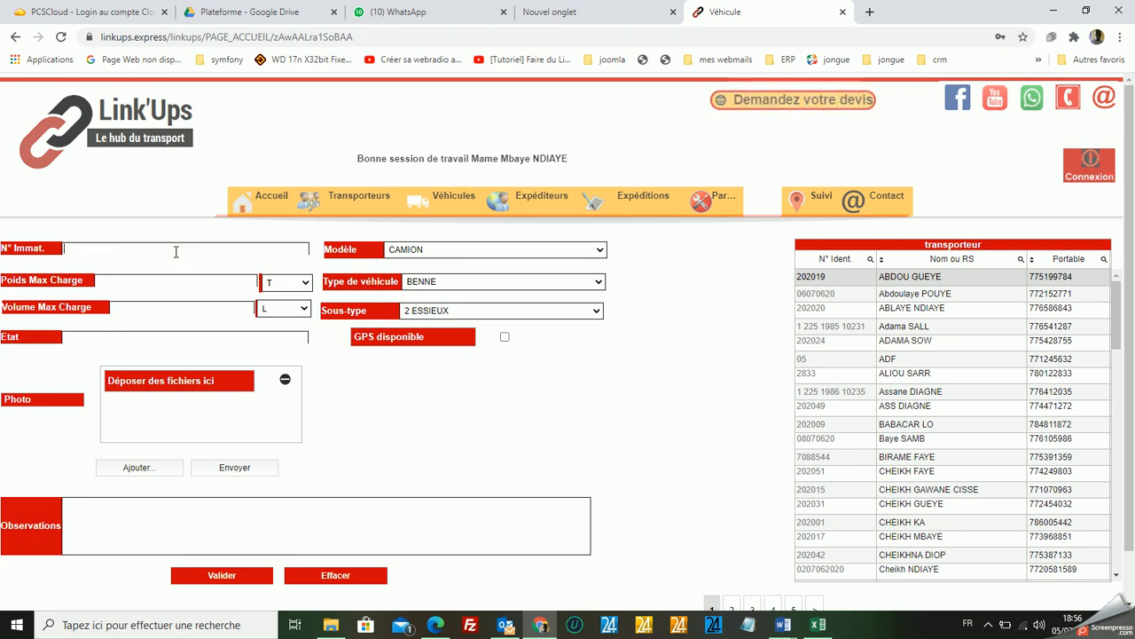
type("AF")
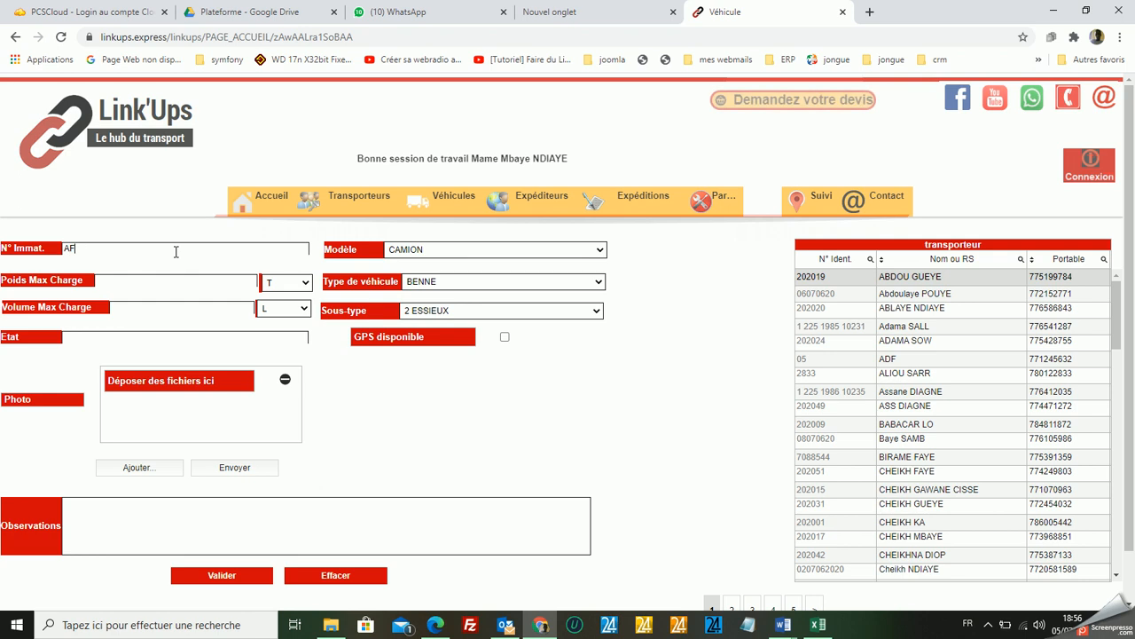
type("-235")
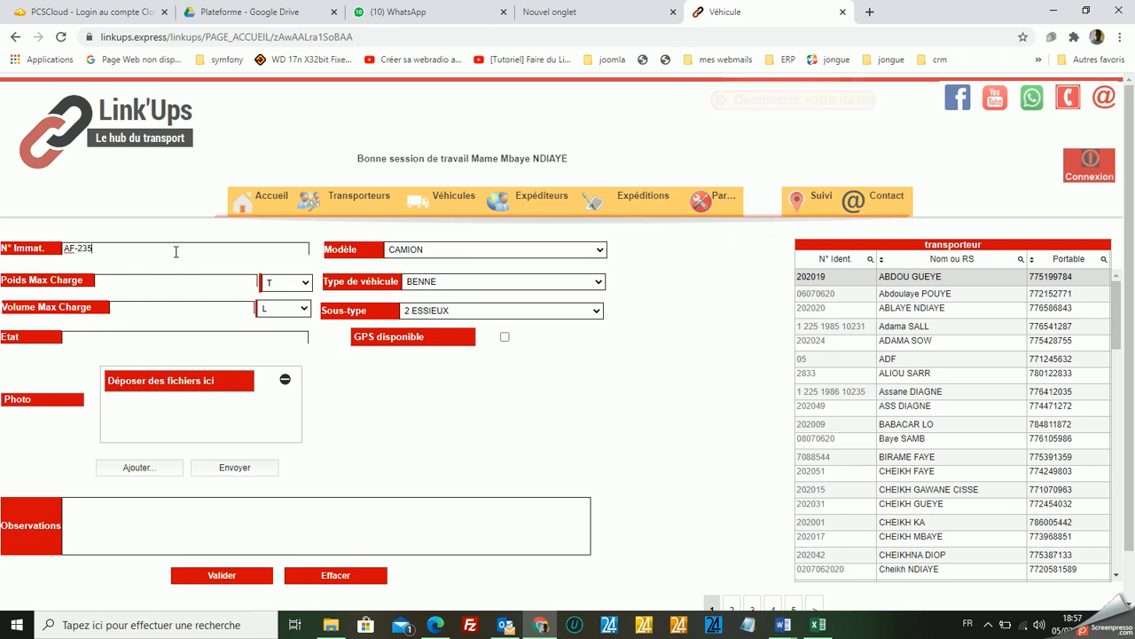
type("-BC")
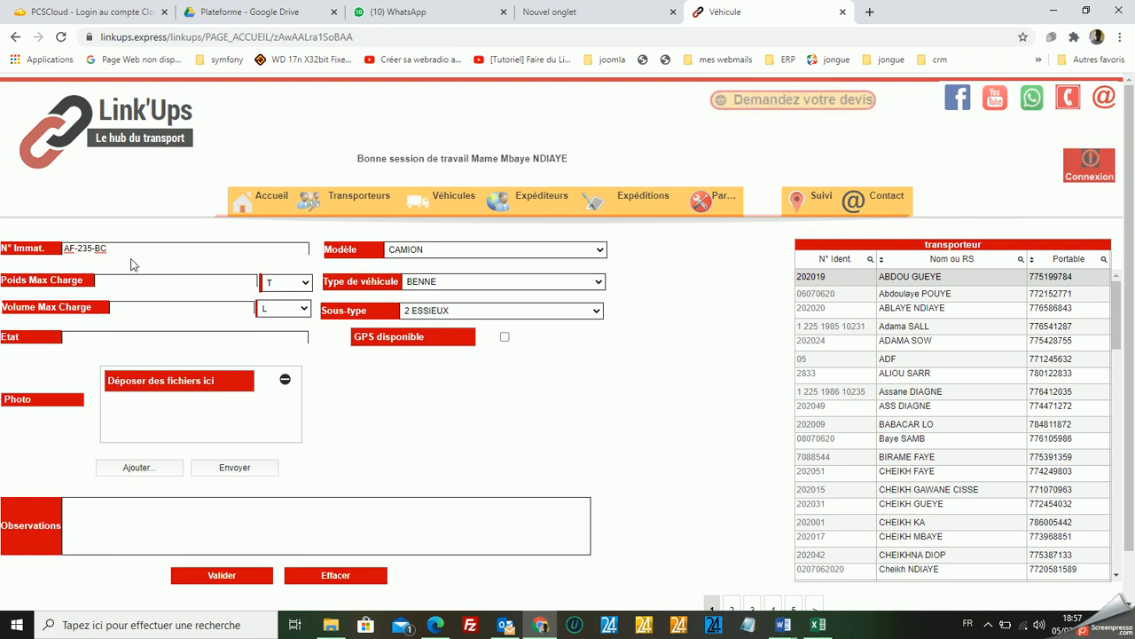
Set the vehicle's maximum load weight to 75 T and its maximum load volume to 125 M3.
left_click(133, 285)
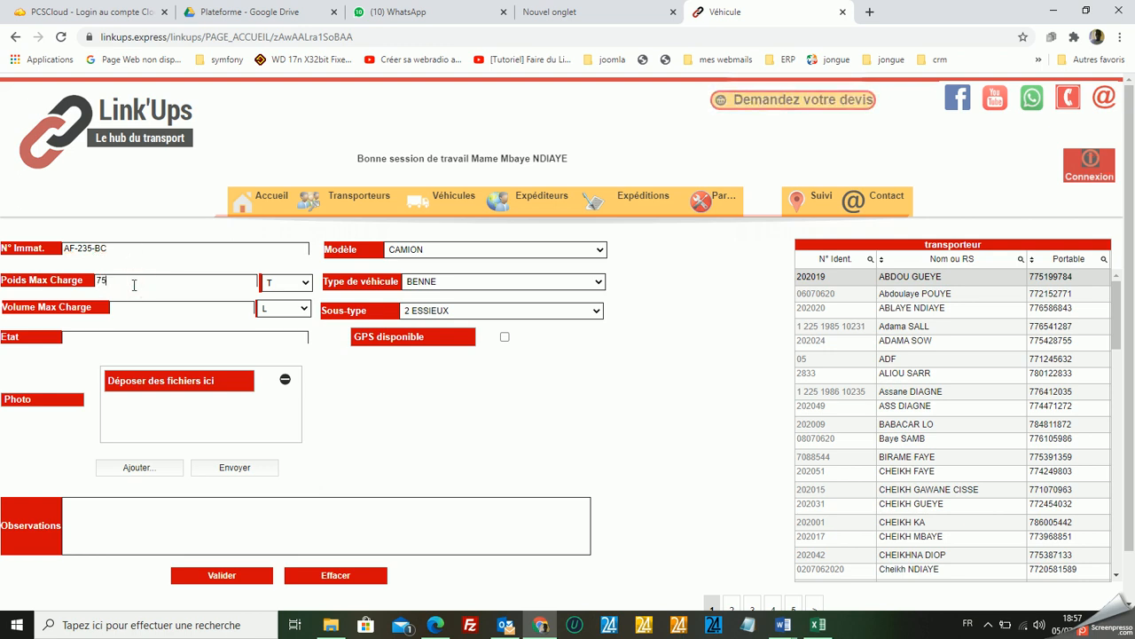
left_click(308, 285)
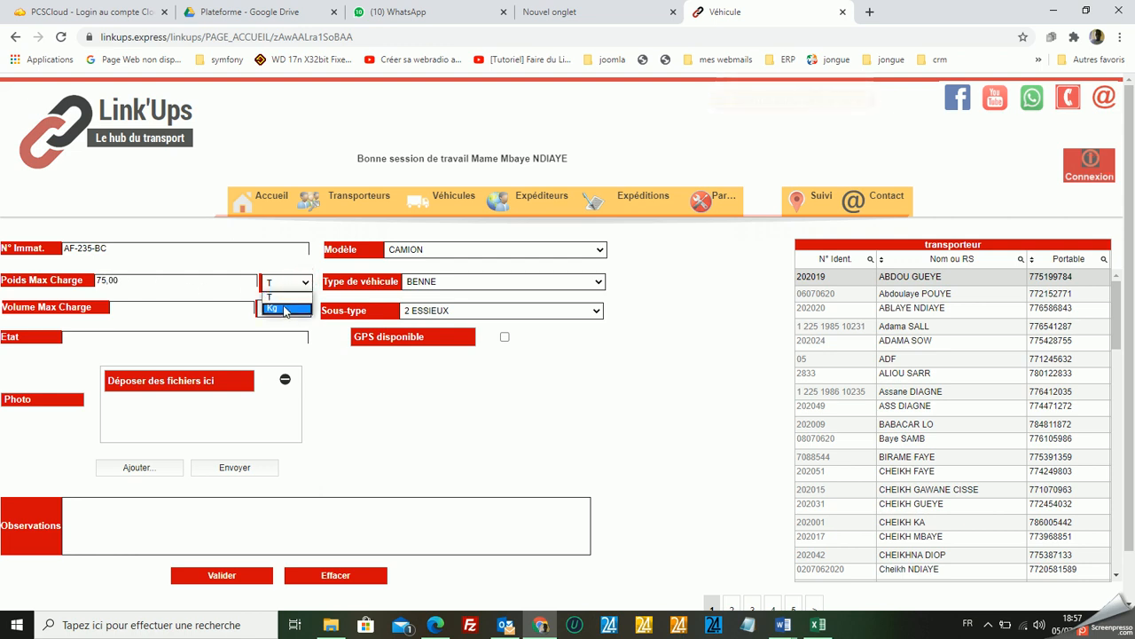
left_click(282, 300)
left_click(169, 313)
type("125")
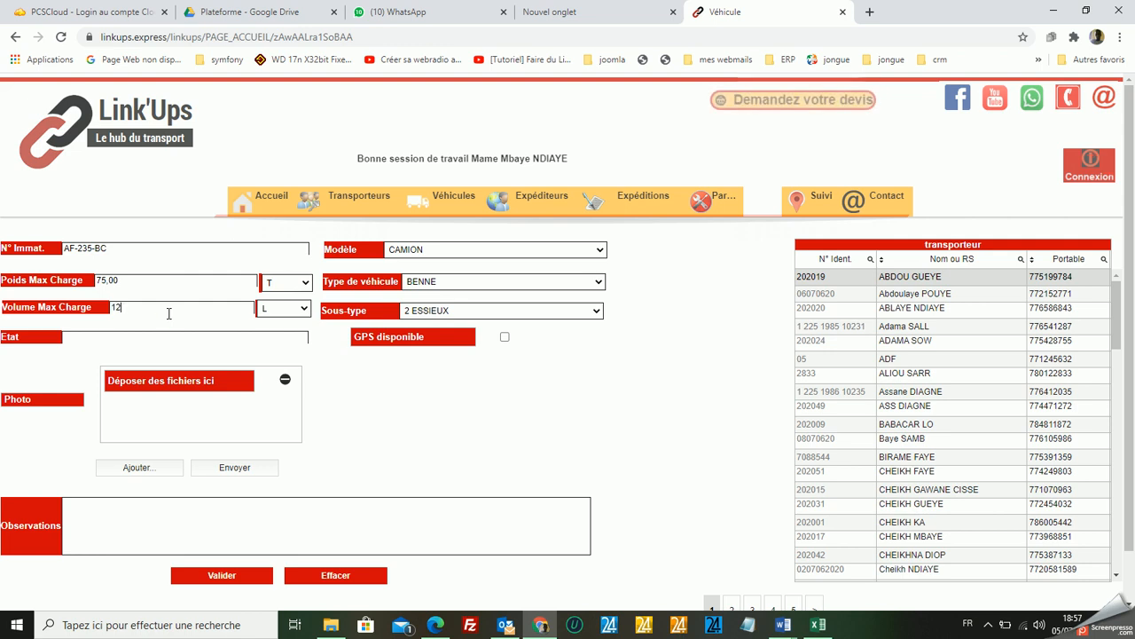
left_click(304, 310)
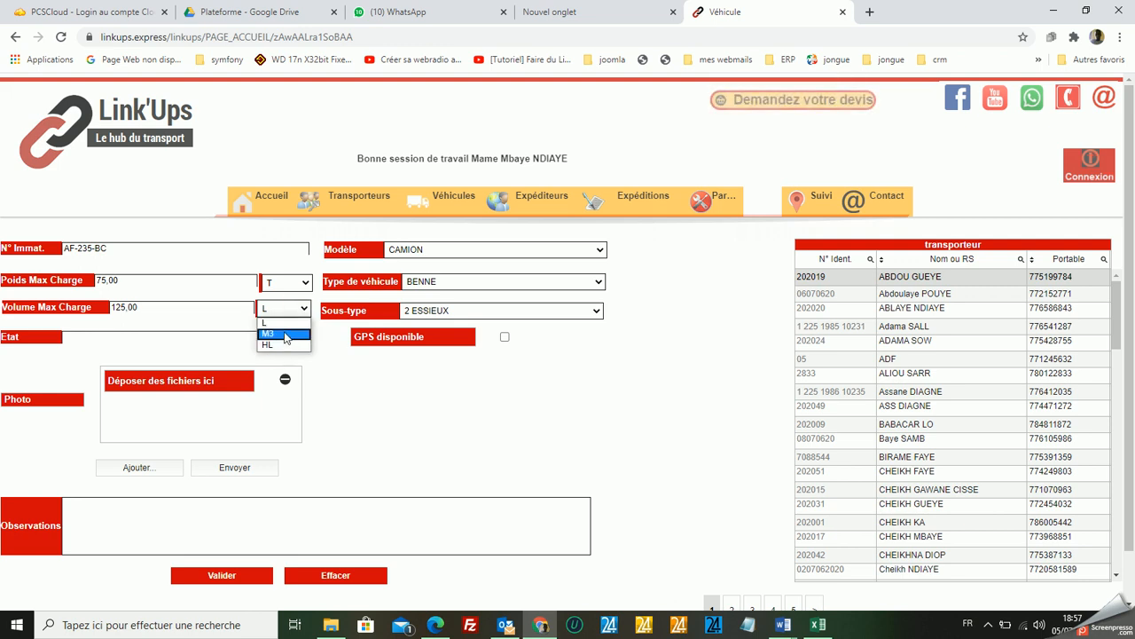
left_click(284, 335)
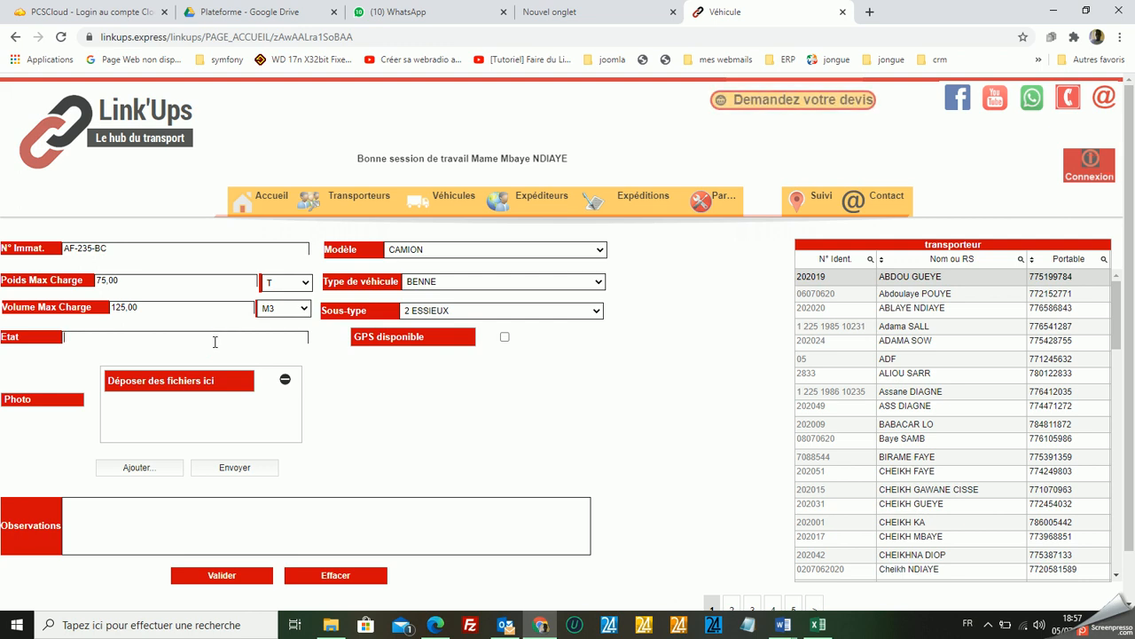
Enter OK as the vehicle's condition and upload camion5.png as its photo.
left_click(215, 341)
type("OK")
left_click(147, 472)
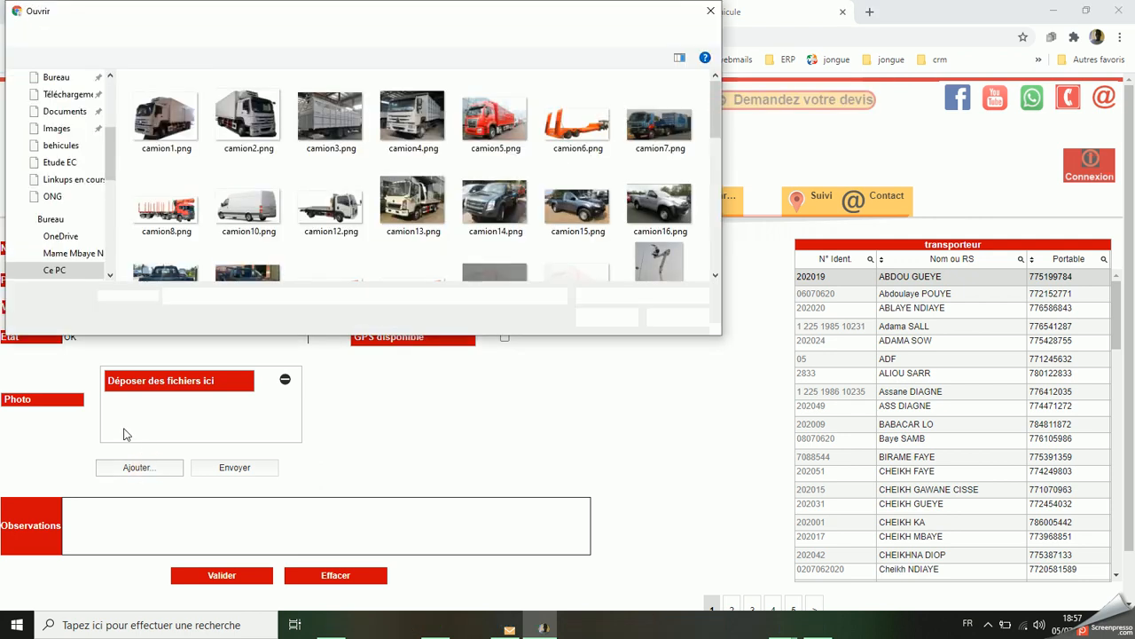
double_click(501, 109)
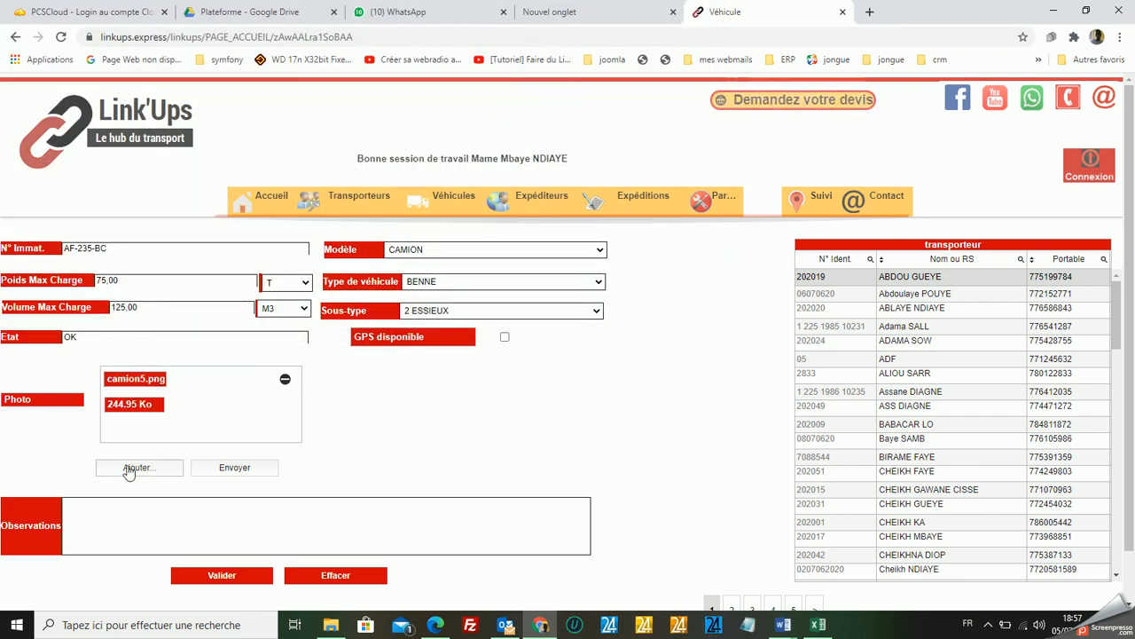
left_click(235, 468)
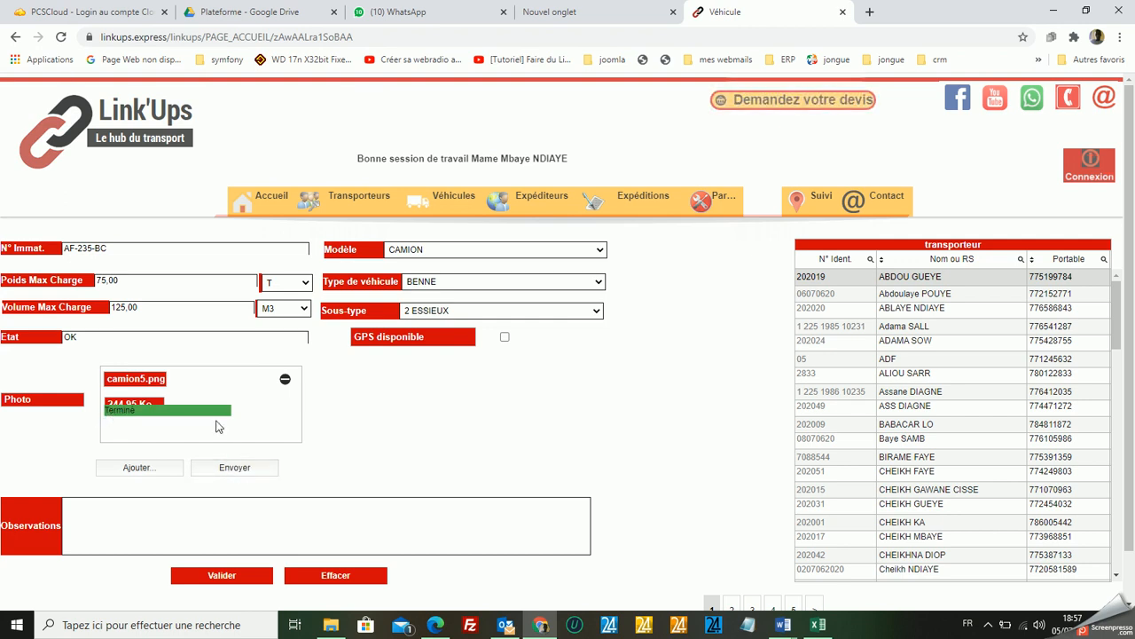
Set the vehicle model to CAMIONETTE UTULITAIRE, the type to FOURGON and the sub-type to GRAND FOURGON.
left_click(599, 251)
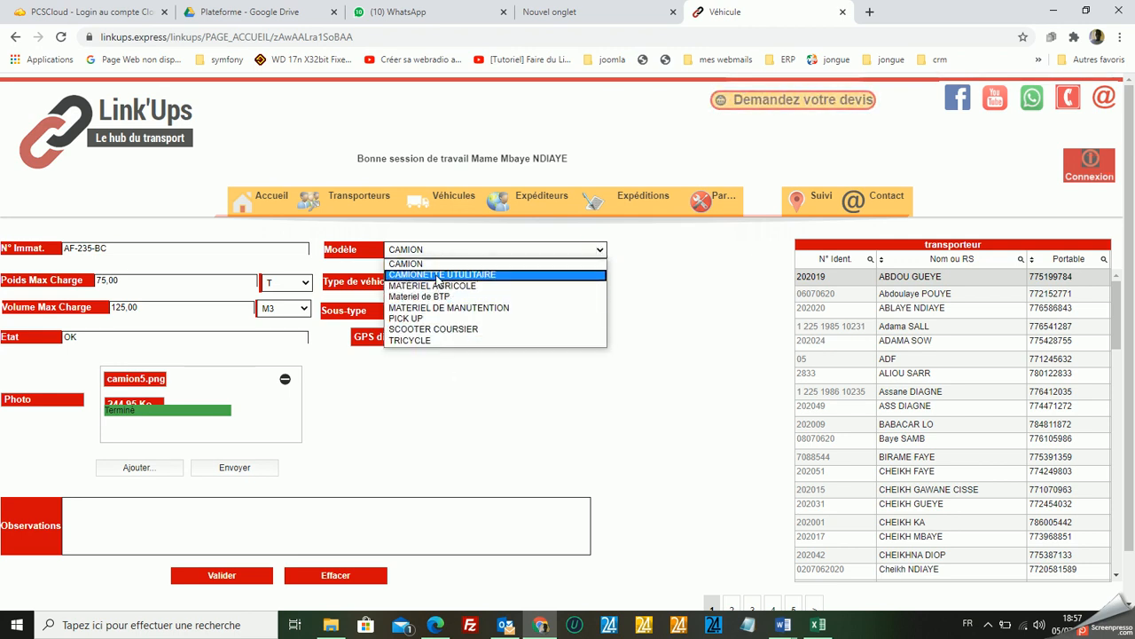
left_click(420, 276)
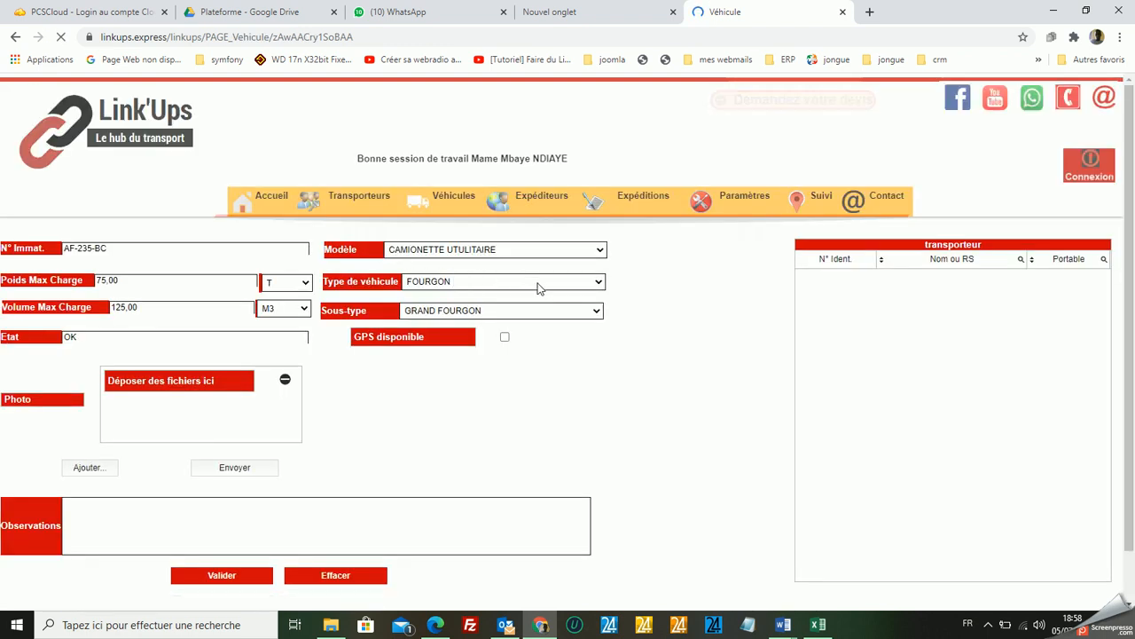
left_click(570, 285)
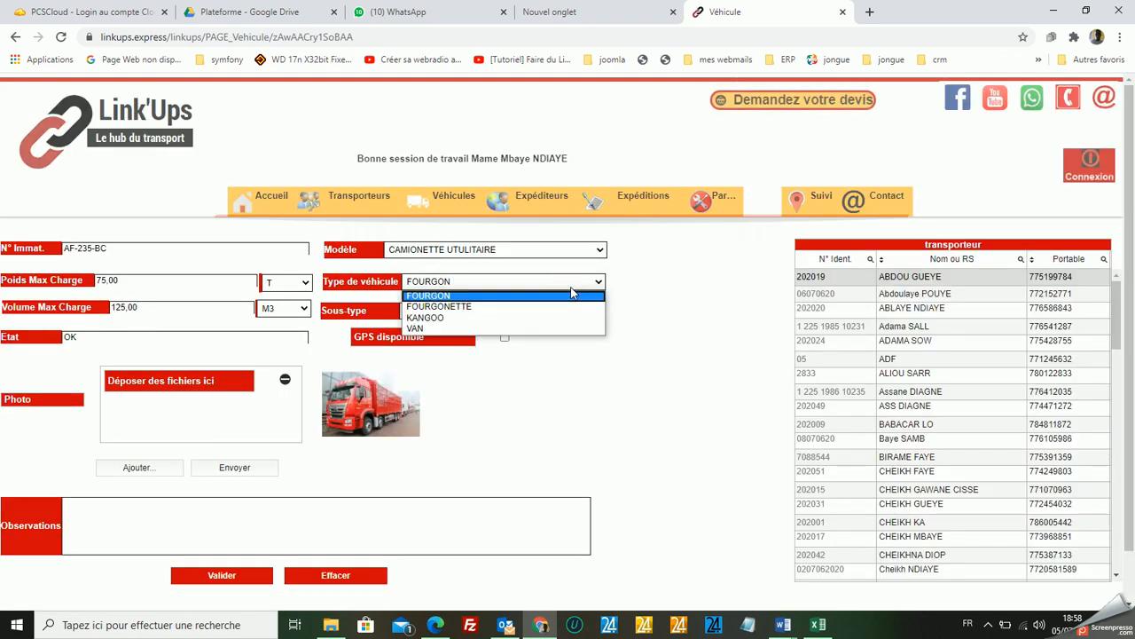
left_click(483, 298)
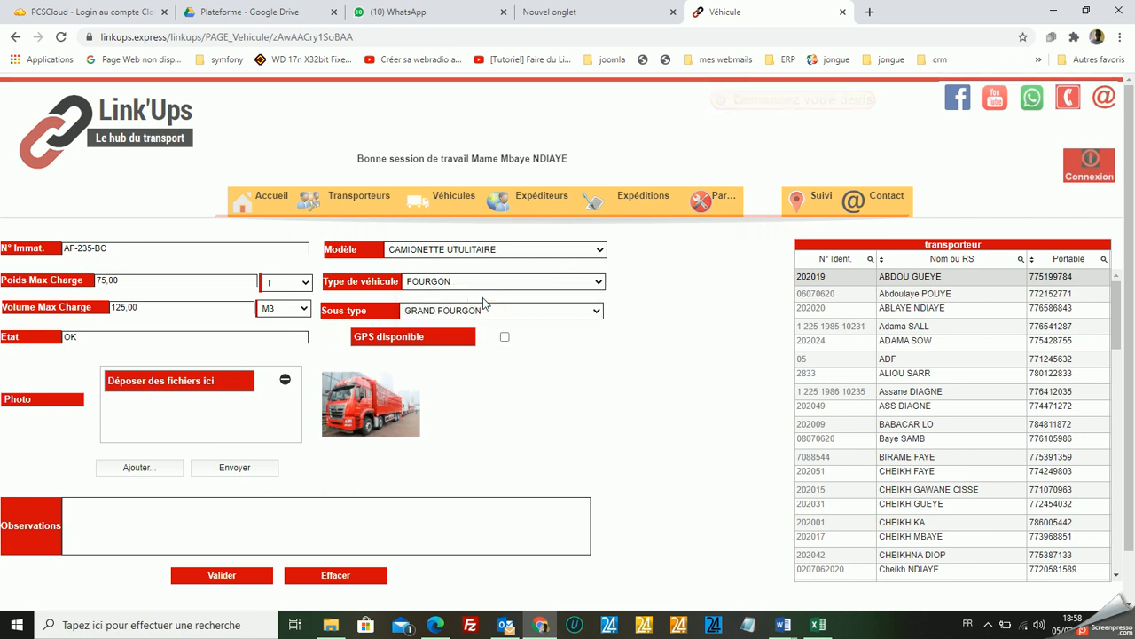
left_click(485, 310)
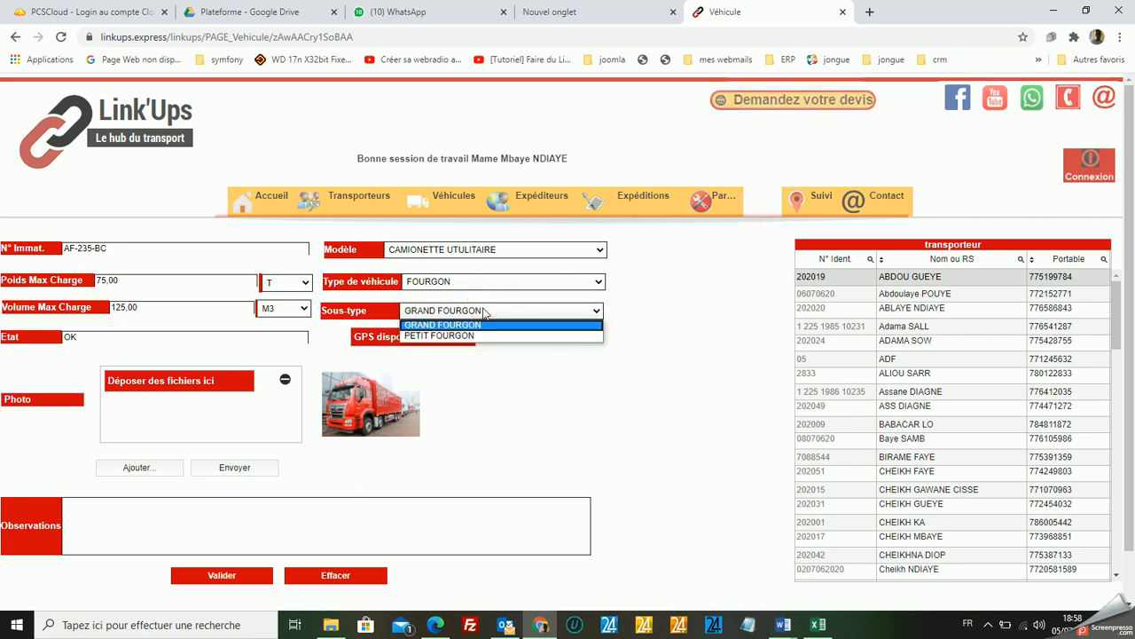
left_click(476, 324)
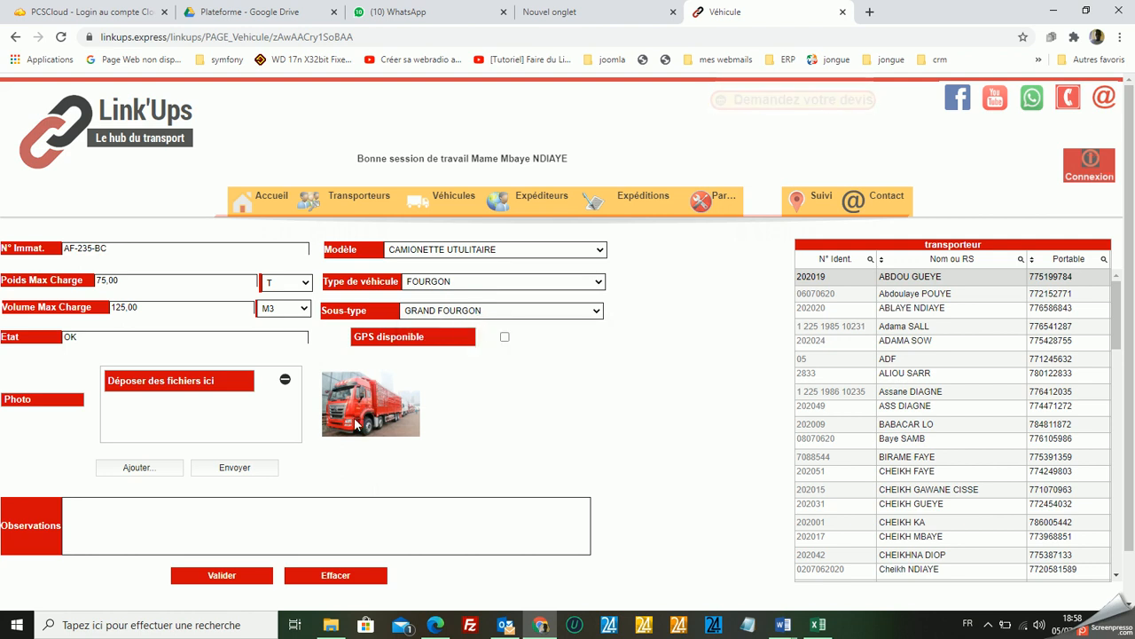
Enter the observation "En très bon état.", assign the vehicle to the eighth listed carrier and save the record.
left_click(186, 520)
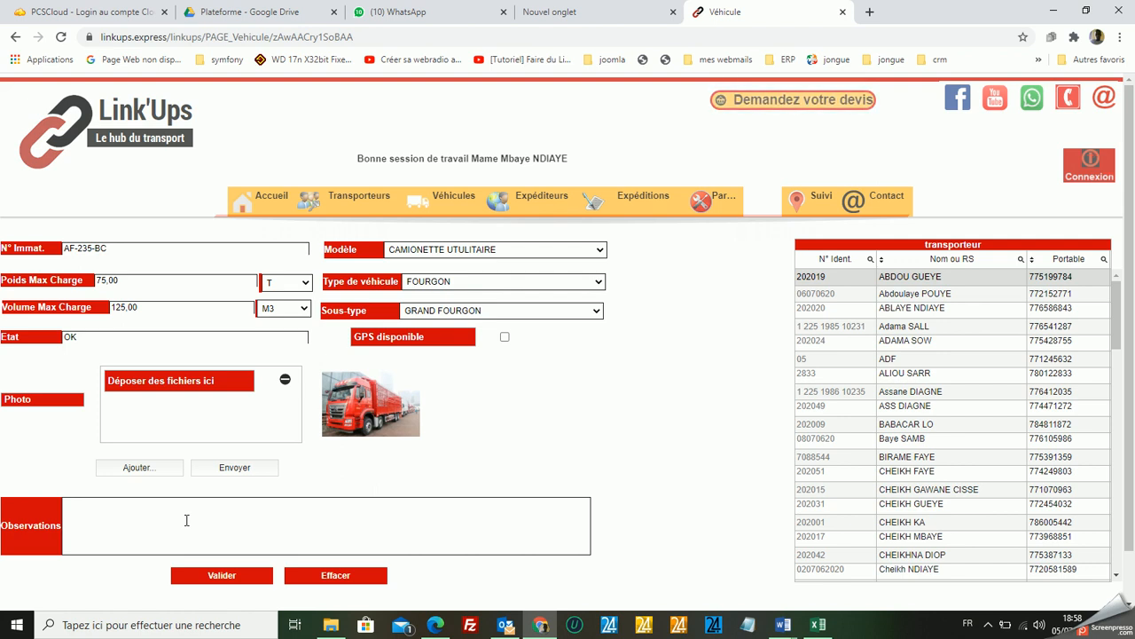
type("En très bon état.")
left_click(938, 391)
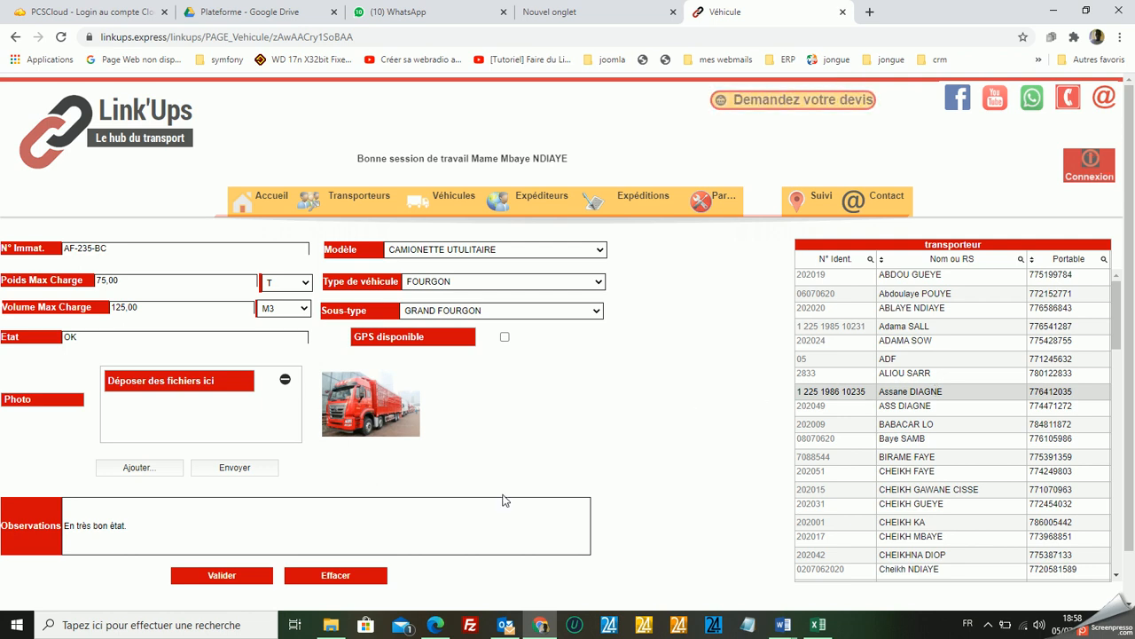
left_click(221, 577)
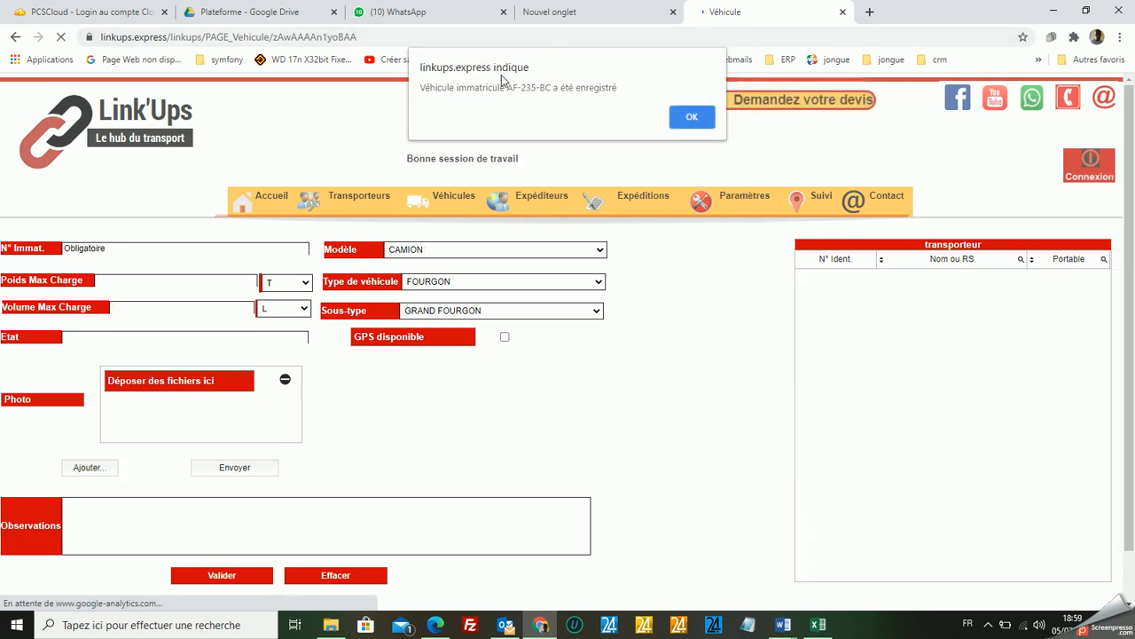
left_click(693, 119)
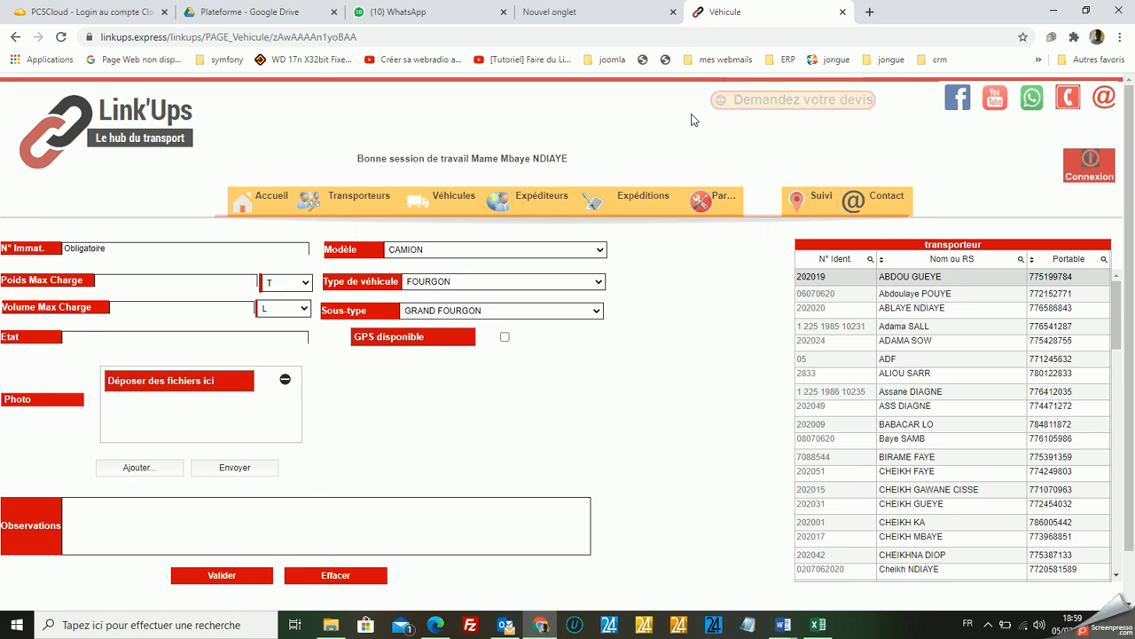
Open carrier GPS tracking and display the route of vehicle CCC-33-AA of the sixth listed carrier on the map.
left_click(818, 203)
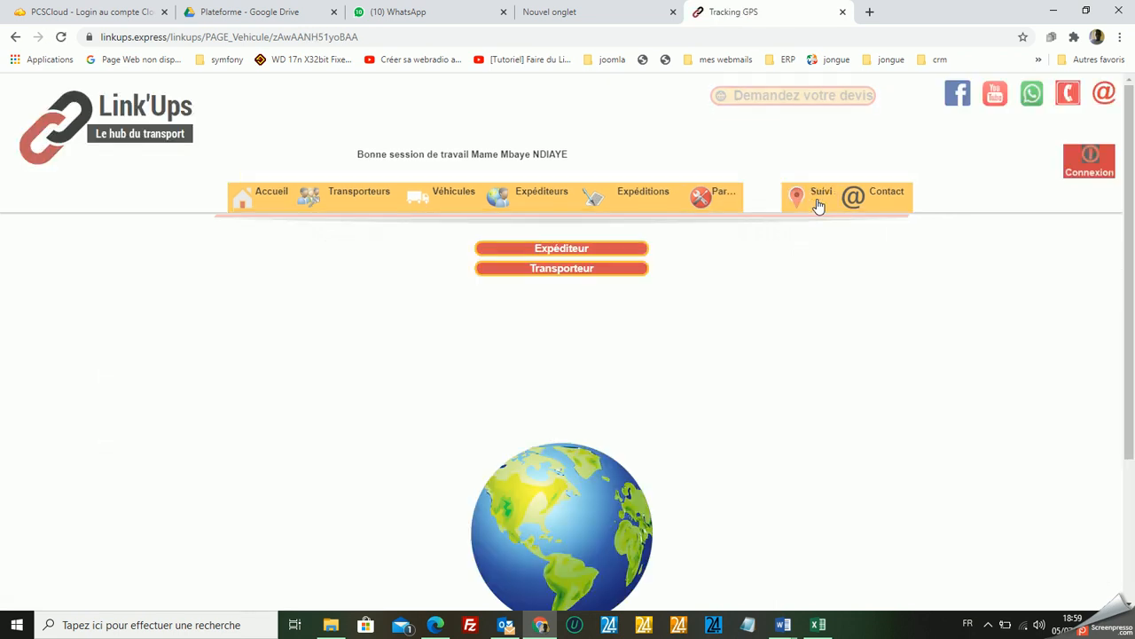
left_click(572, 271)
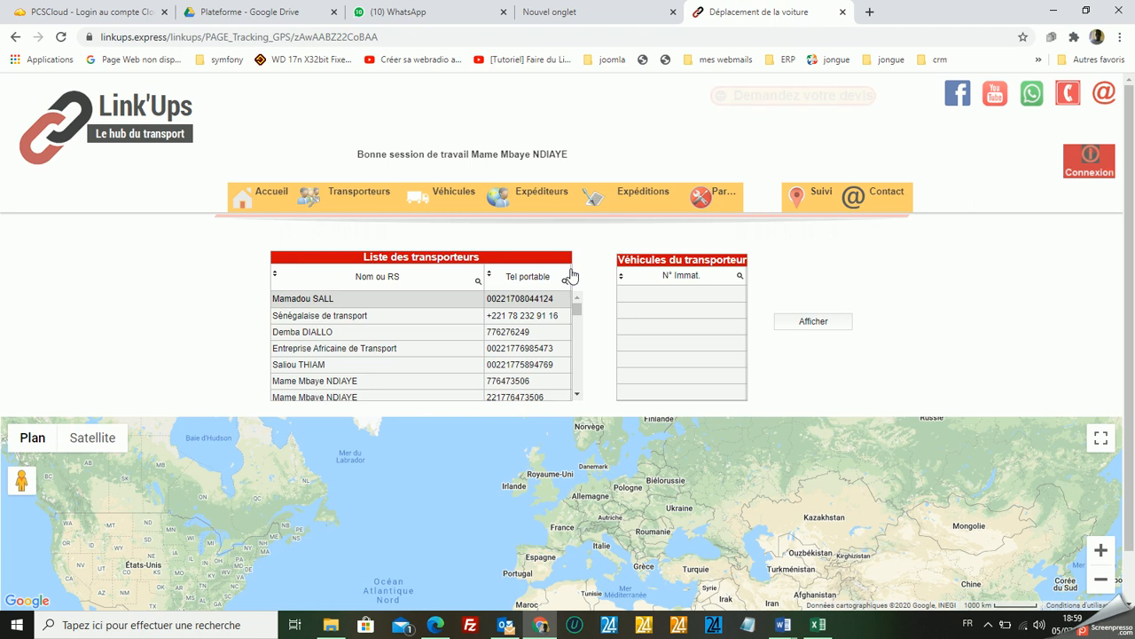
left_click(330, 380)
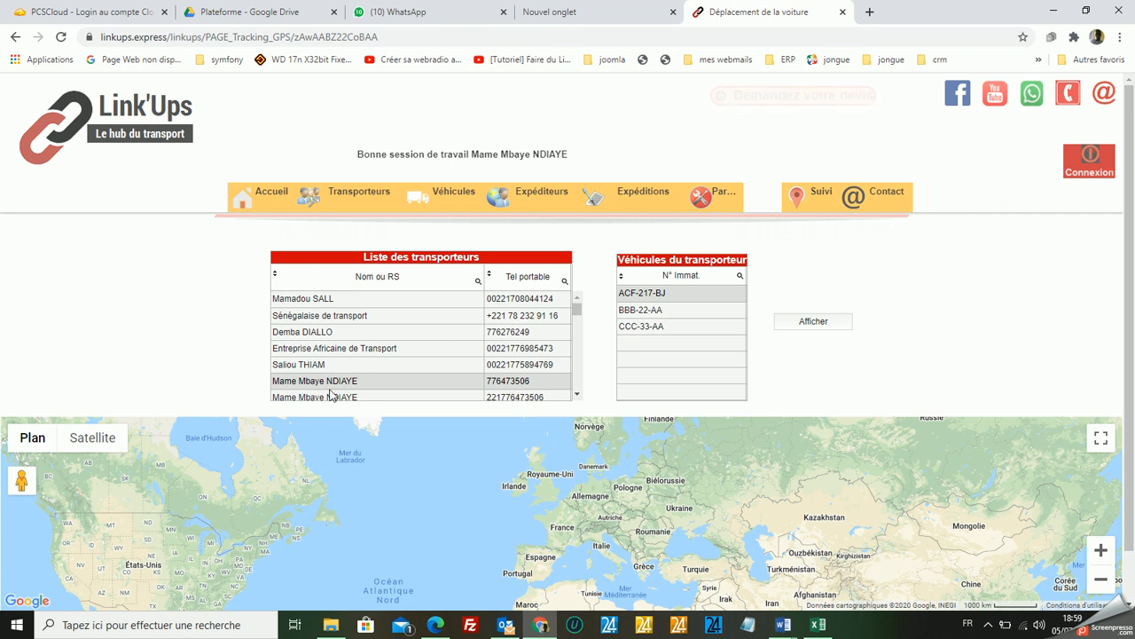
left_click(643, 328)
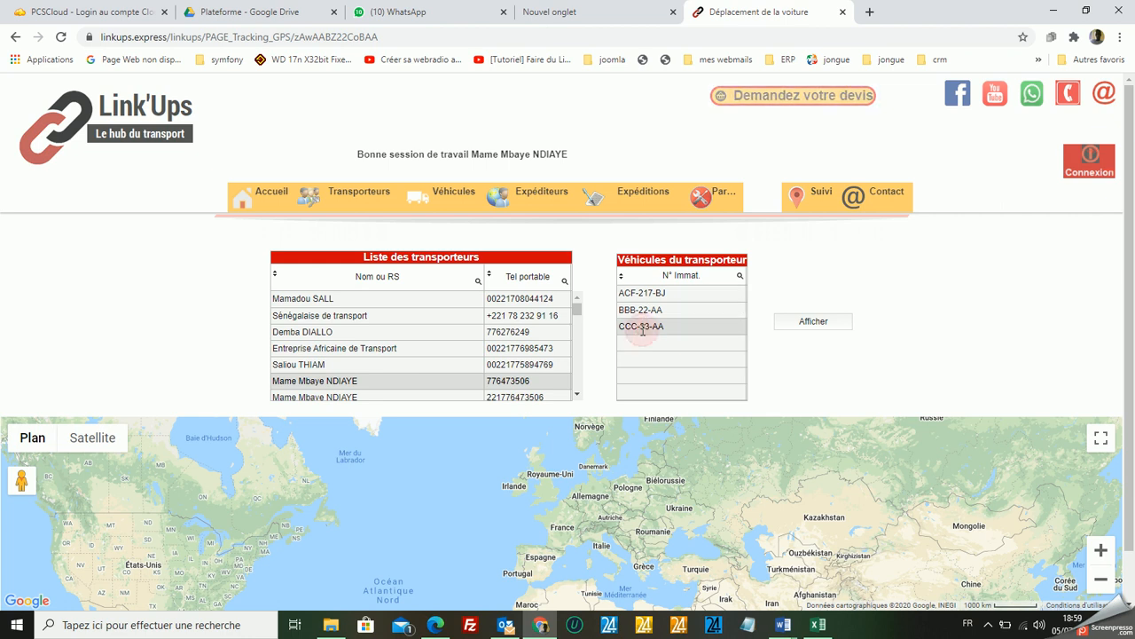
left_click(804, 325)
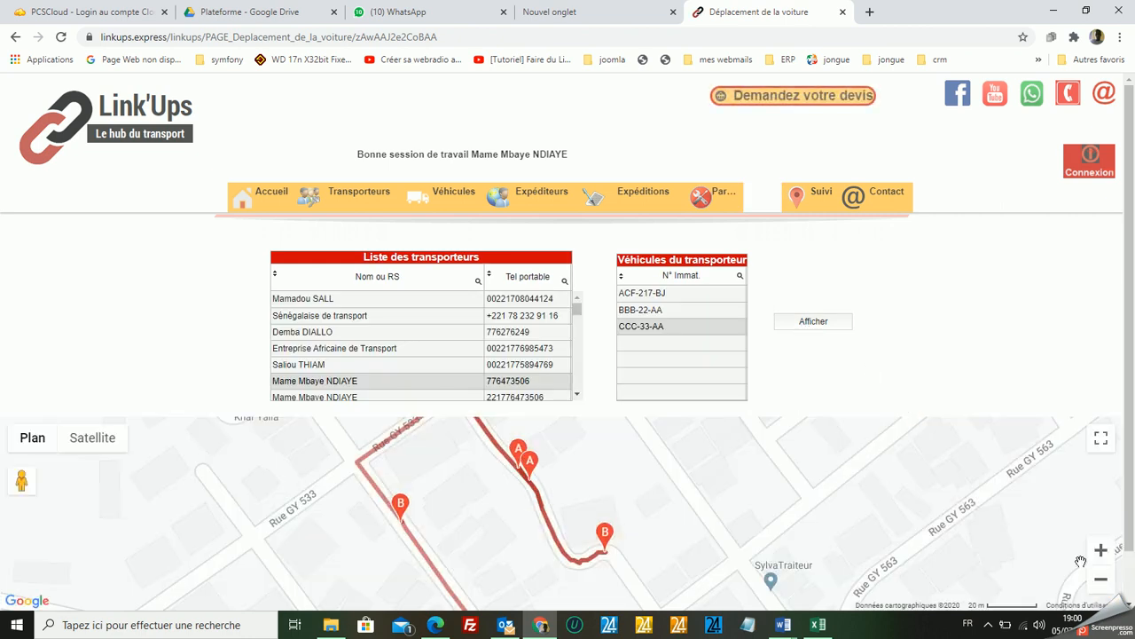
left_click(1102, 580)
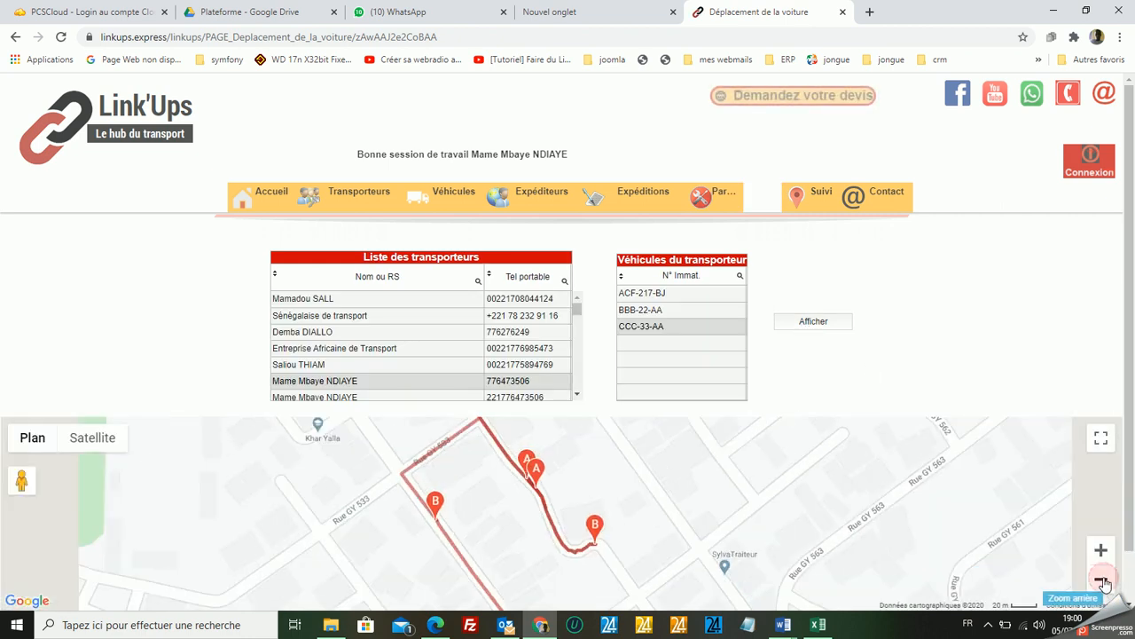
left_click(1102, 581)
left_click(1101, 581)
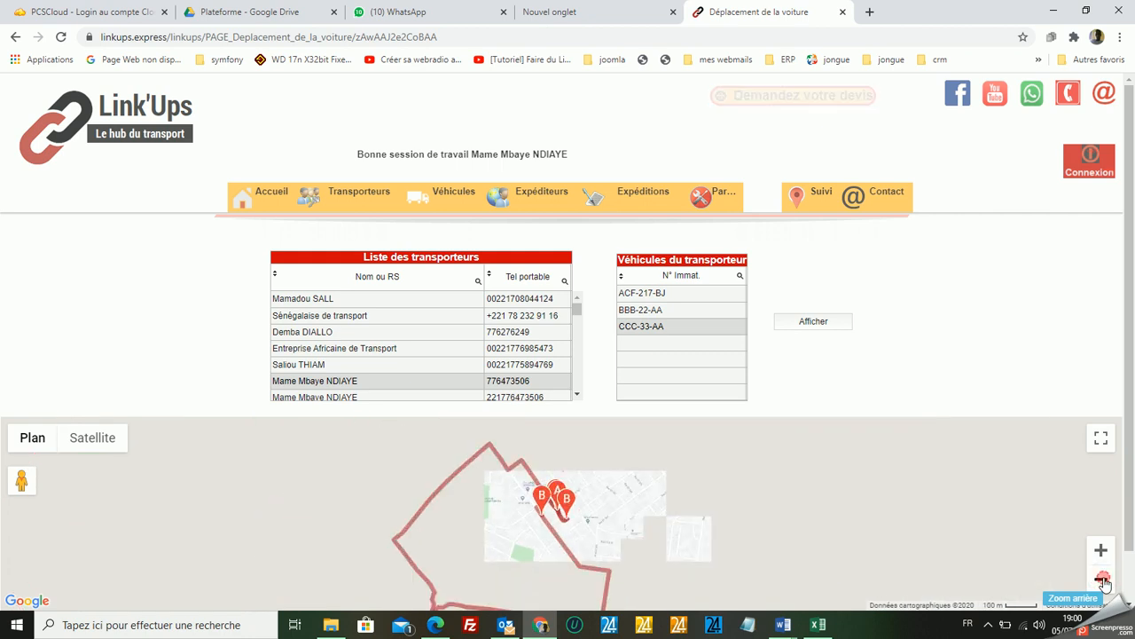
left_click(1102, 580)
left_click(1102, 581)
left_click(1101, 581)
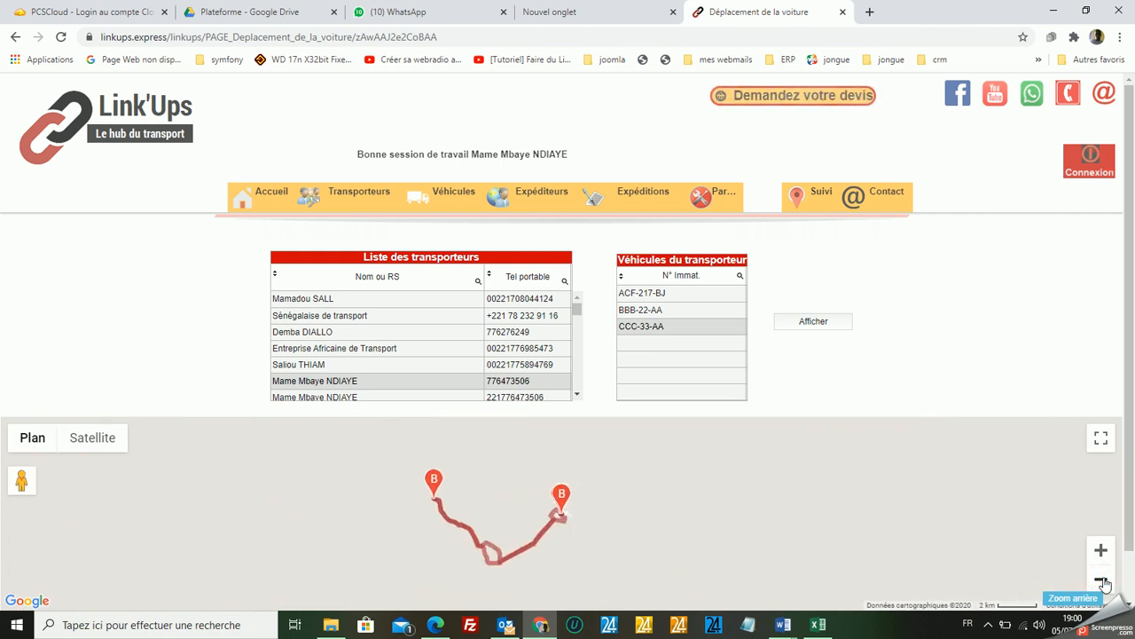
left_click(1100, 550)
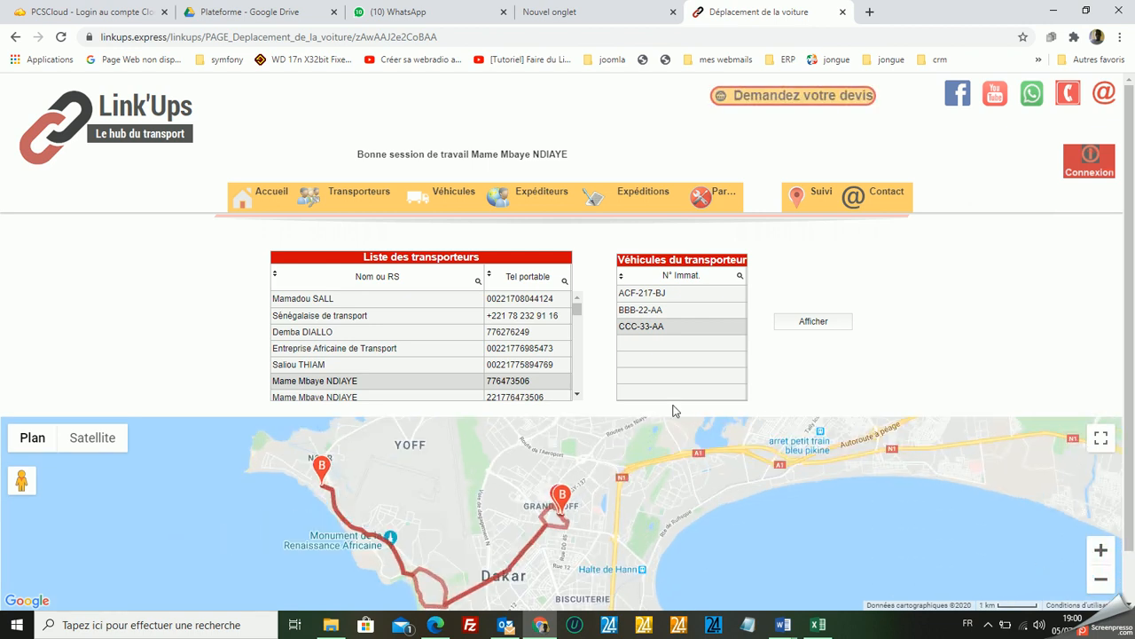
Display the route of the same carrier's vehicle BBB-22-AA and examine it on the map.
left_click(648, 311)
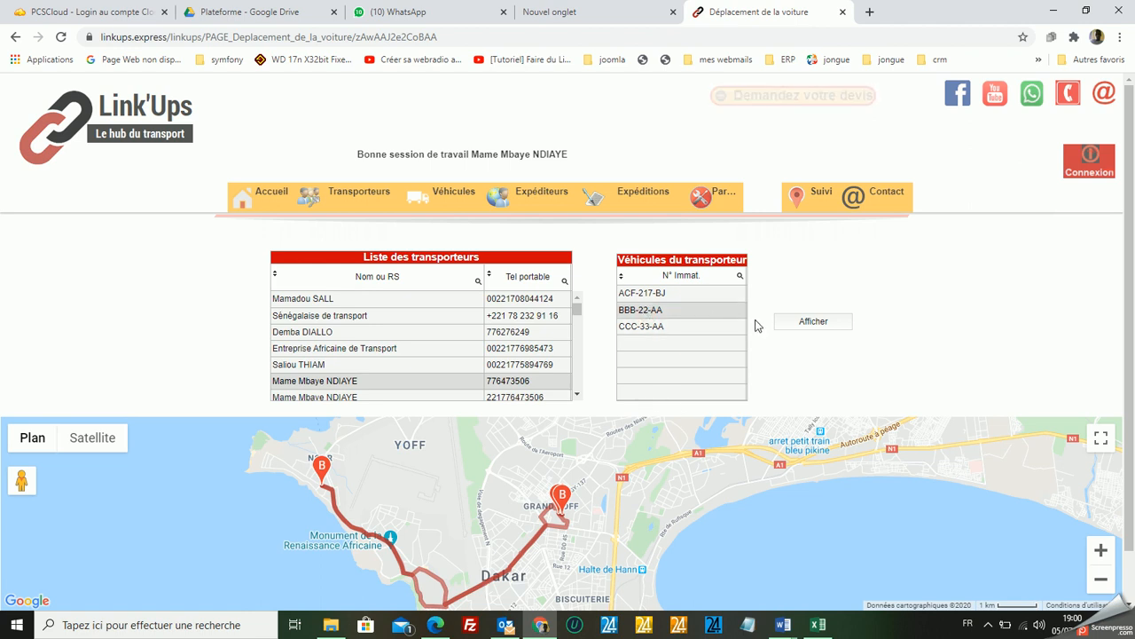
left_click(813, 321)
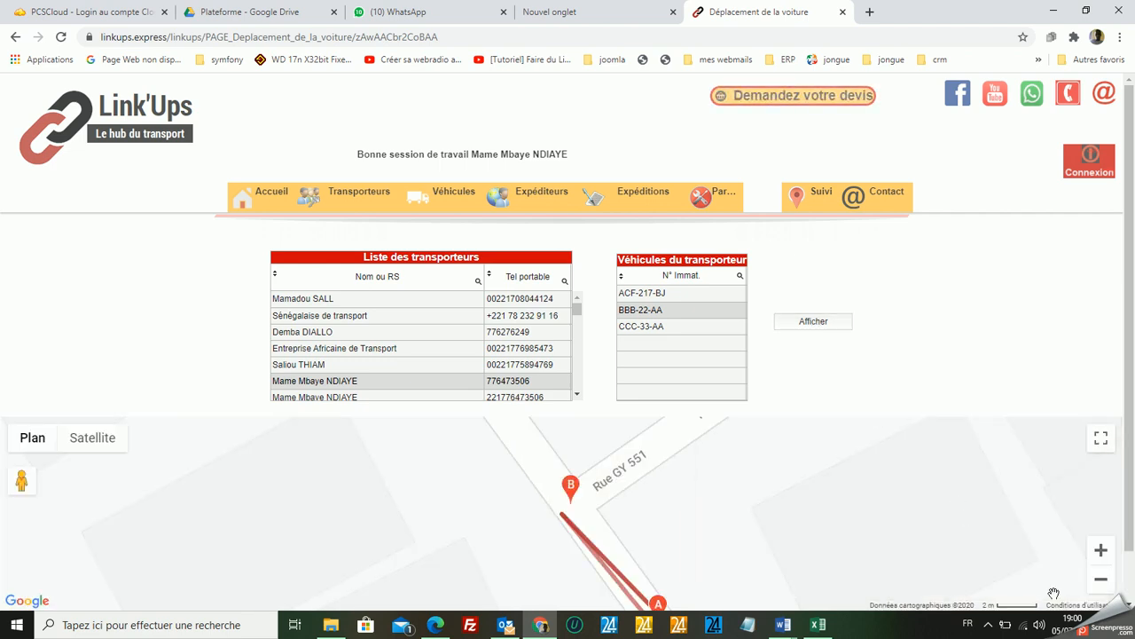
left_click(1101, 583)
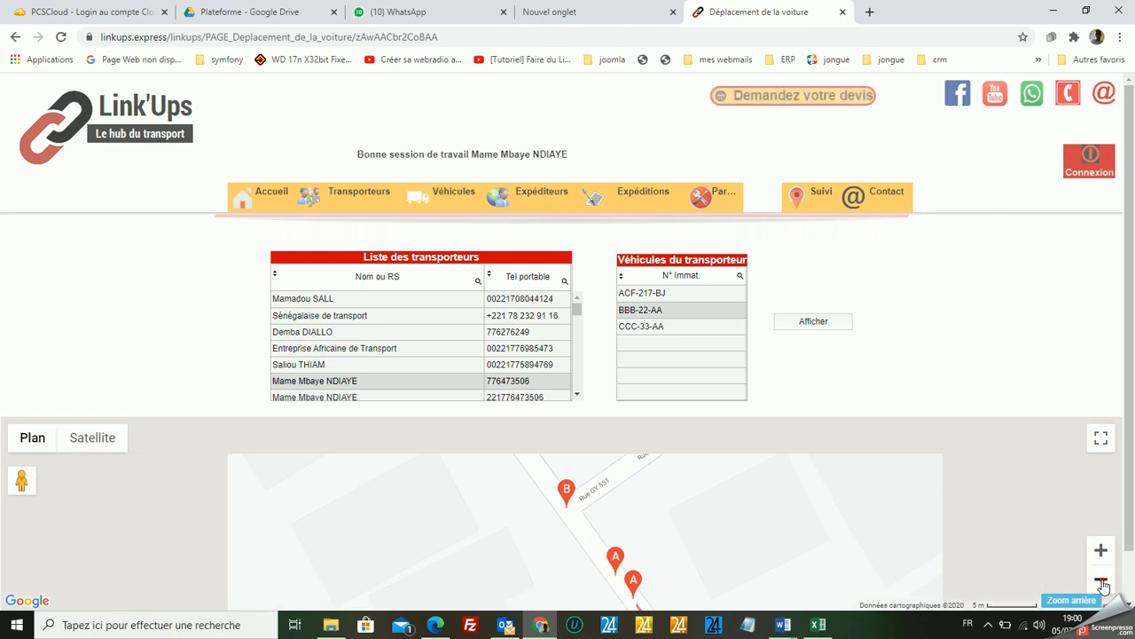
left_click(1101, 583)
left_click(1102, 583)
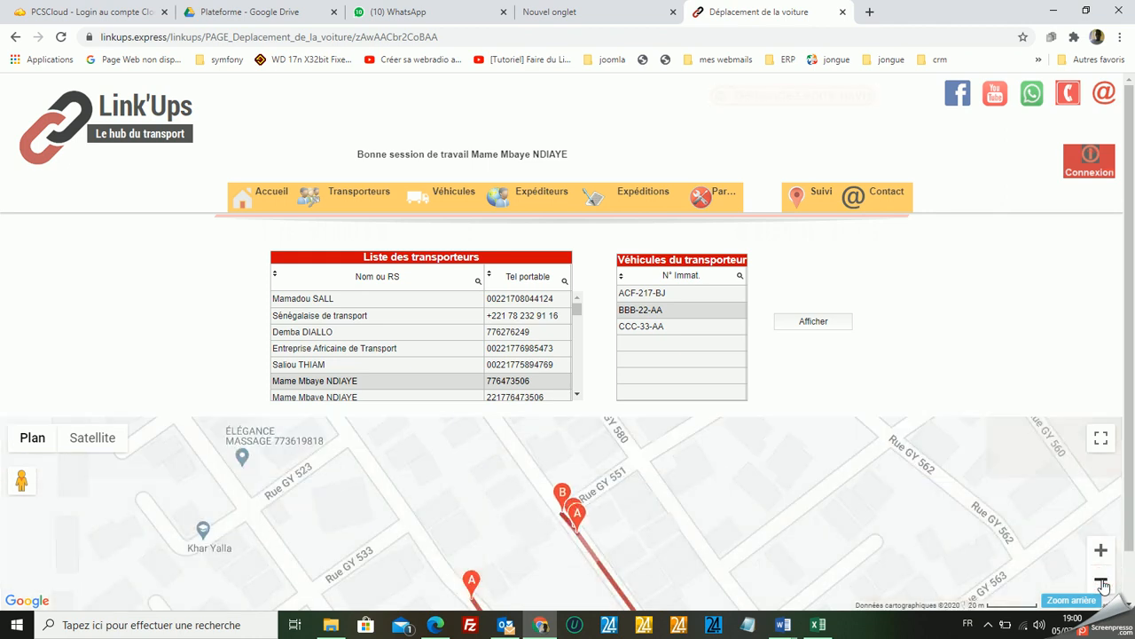
left_click(1101, 583)
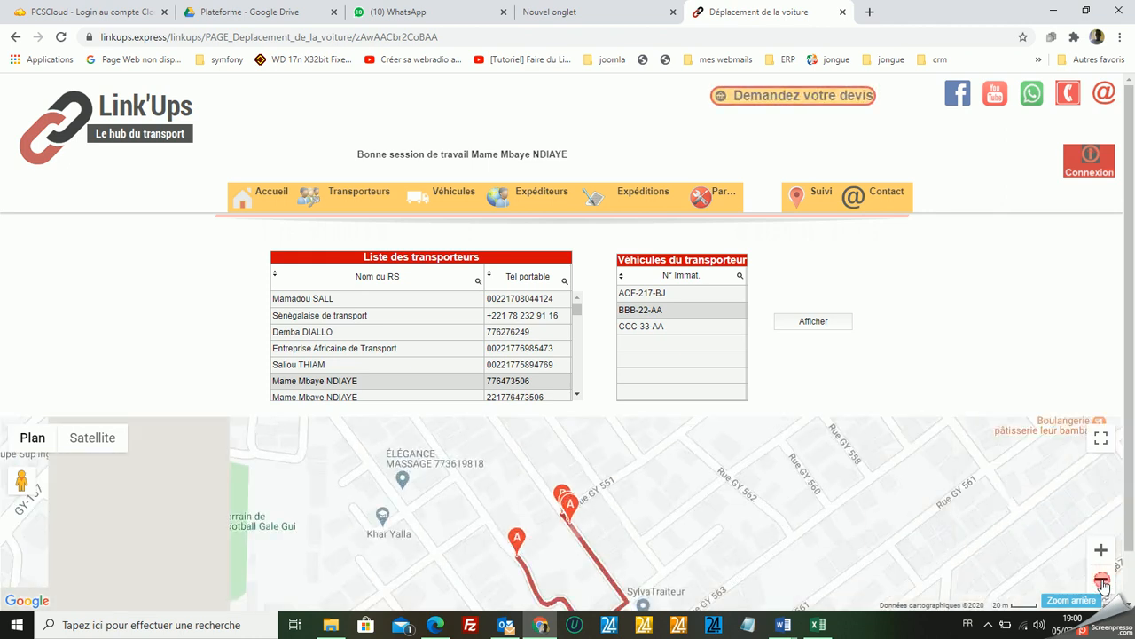
left_click(1102, 583)
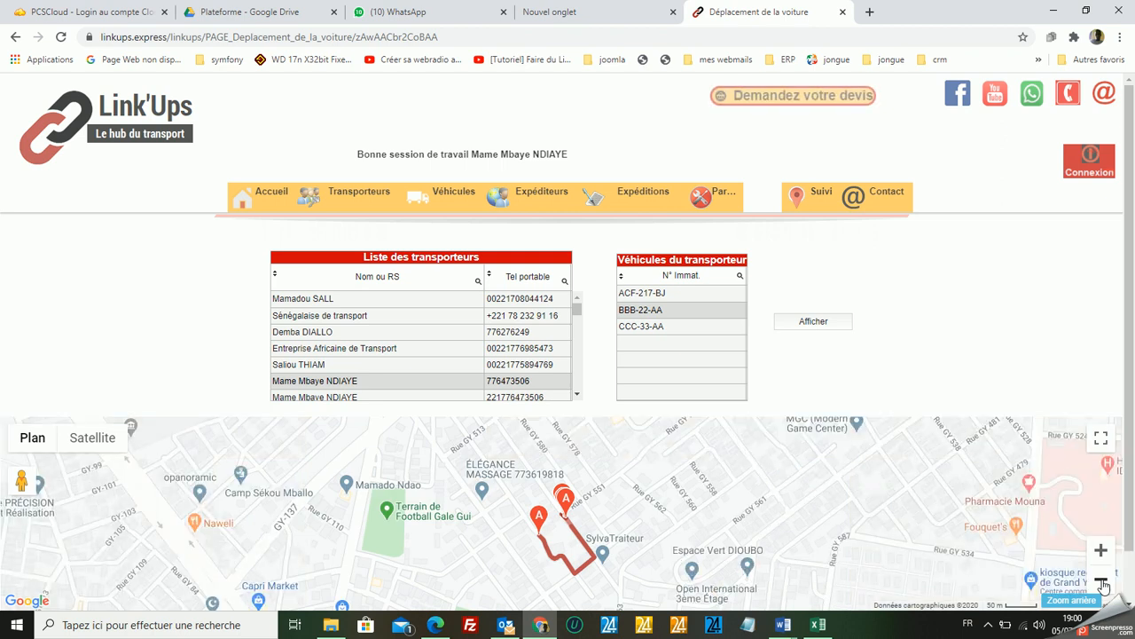